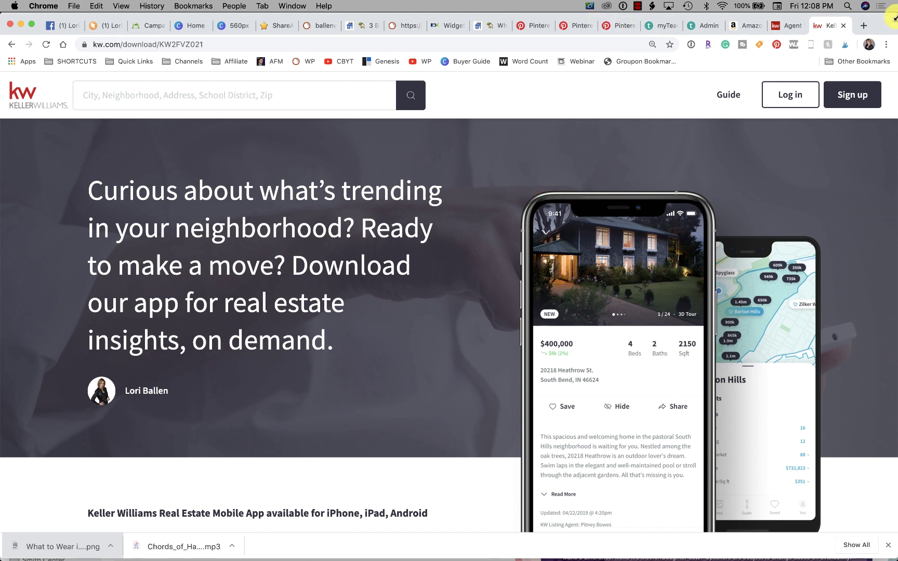
Visit ballenvegas.kw.com in a new tab, review its site menu, and return to the agent site pages list.
{"action": "left_click", "coordinate": [866, 26]}
{"action": "type", "text": "baa"}
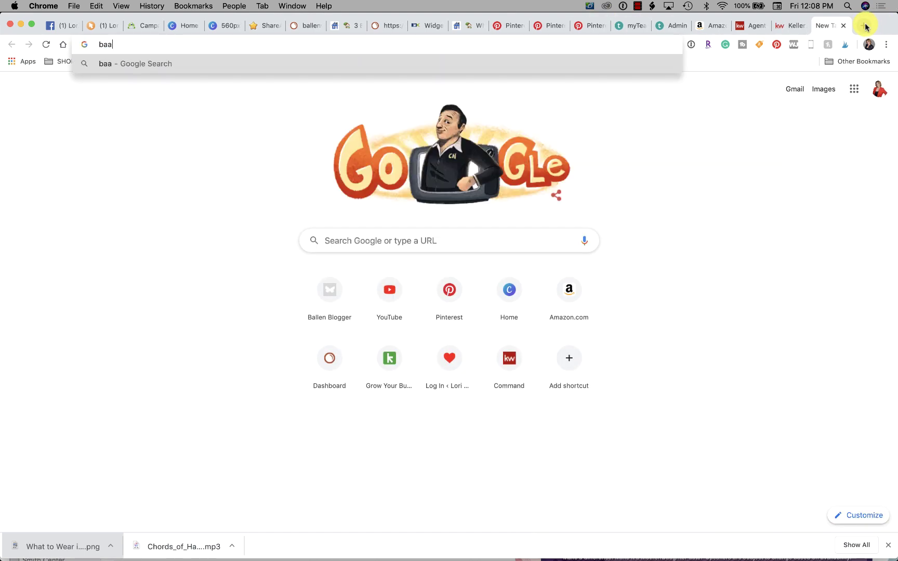
{"action": "key", "text": "BackSpace"}
{"action": "type", "text": "llenvegas.kw.com"}
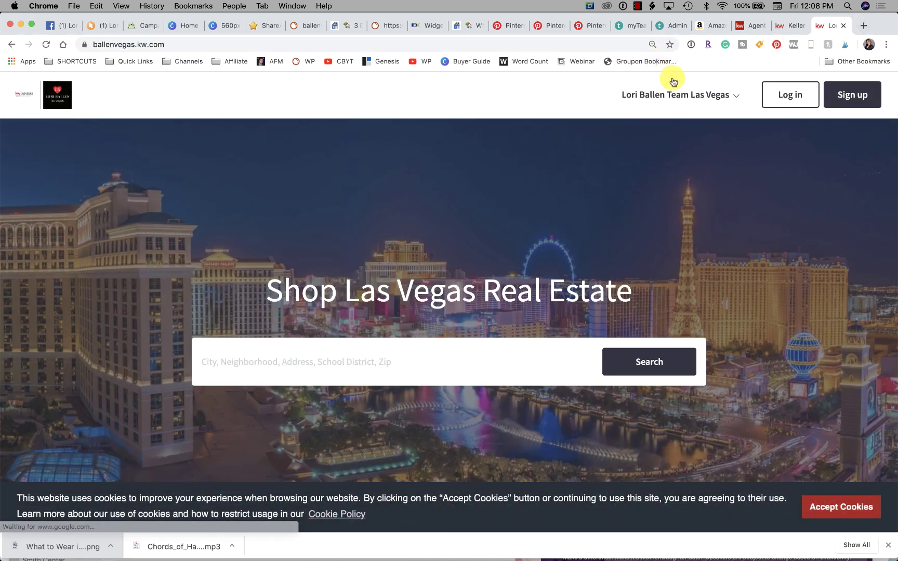
{"action": "left_click", "coordinate": [705, 100]}
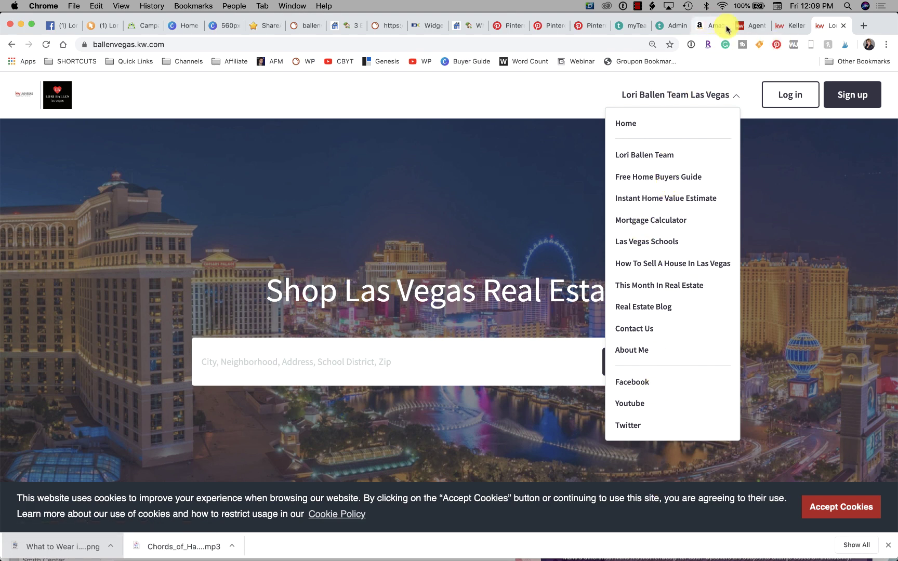
{"action": "left_click", "coordinate": [744, 29]}
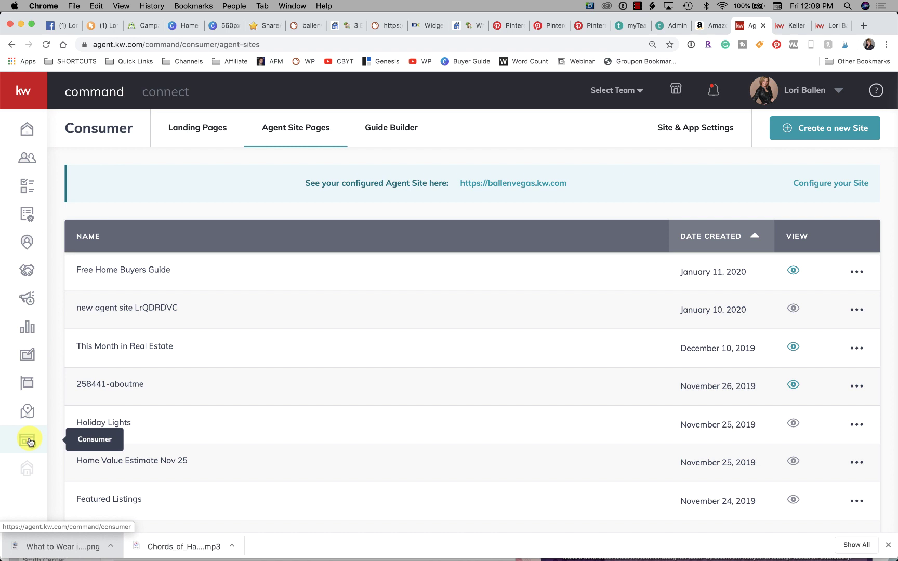
{"action": "left_click", "coordinate": [30, 443]}
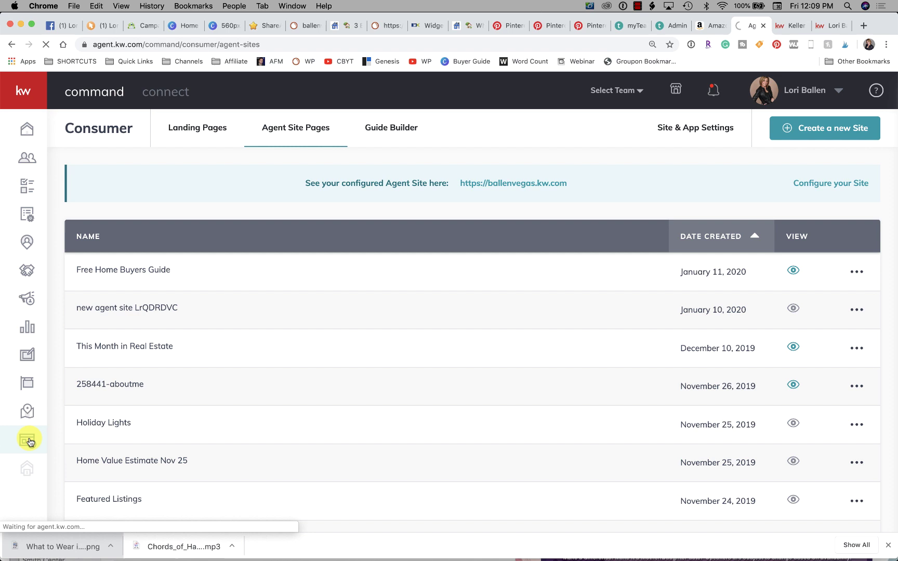
{"action": "left_click", "coordinate": [314, 129]}
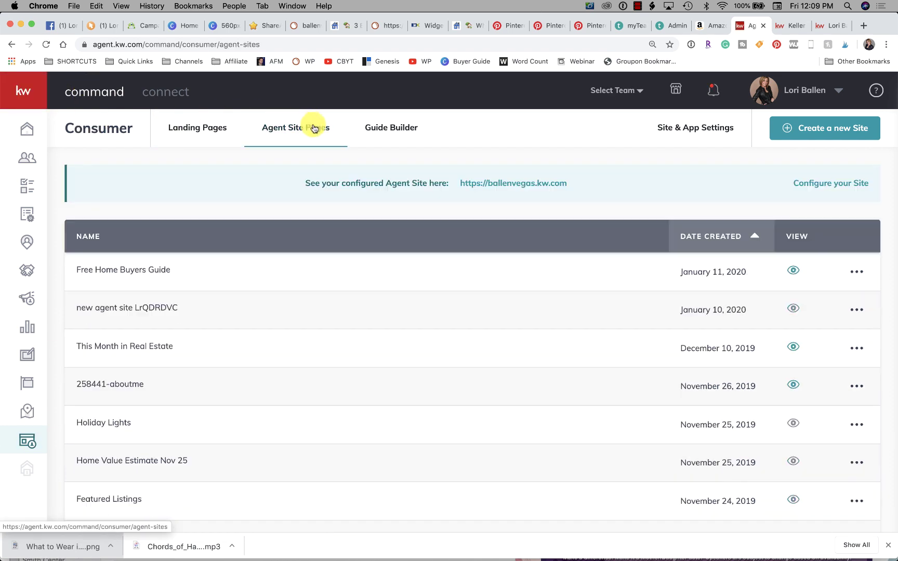
{"action": "scroll", "coordinate": [439, 446], "scroll_direction": "down", "scroll_amount": 3}
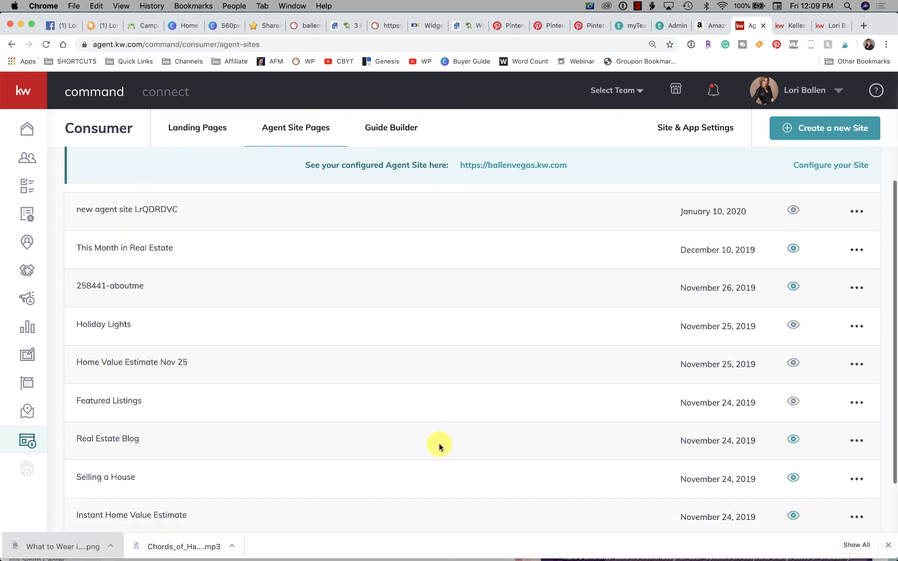
{"action": "scroll", "coordinate": [440, 444], "scroll_direction": "down", "scroll_amount": 2}
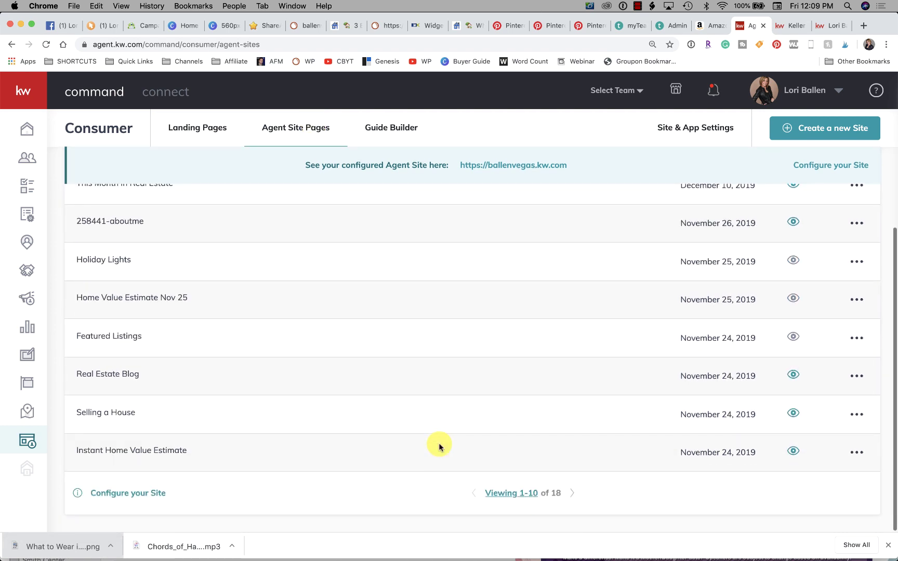
{"action": "left_click", "coordinate": [857, 376]}
{"action": "left_click", "coordinate": [408, 370]}
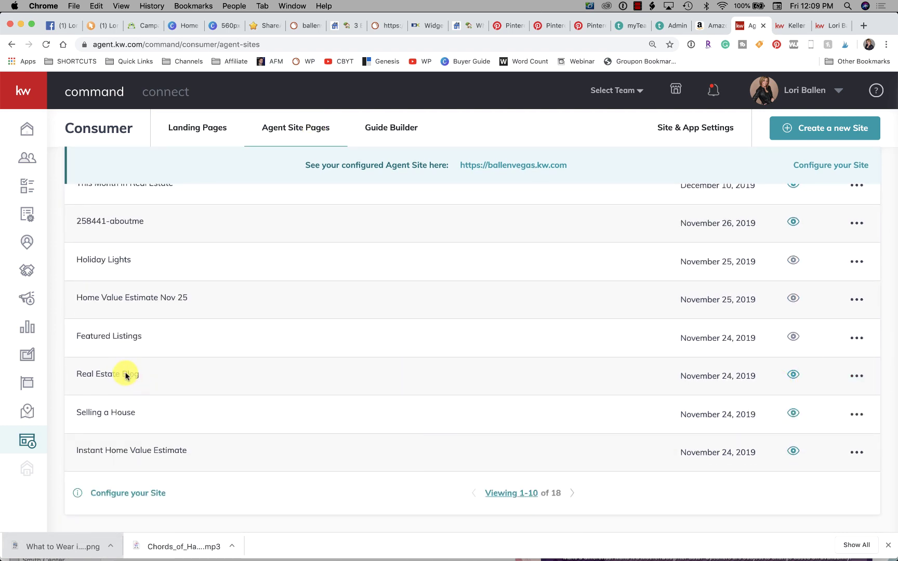
{"action": "scroll", "coordinate": [357, 400], "scroll_direction": "up", "scroll_amount": 4}
{"action": "scroll", "coordinate": [357, 400], "scroll_direction": "up", "scroll_amount": 2}
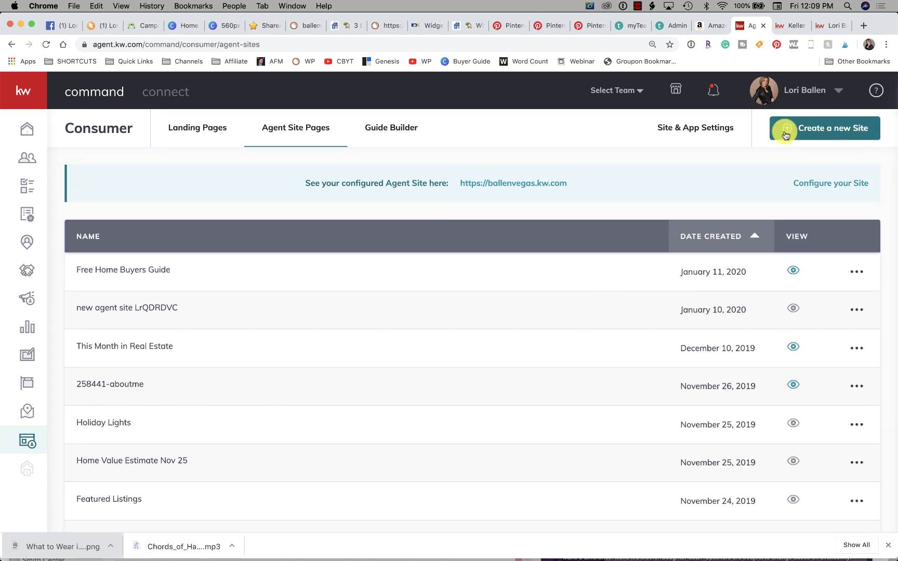
Create a new page shown on the agent site.
{"action": "left_click", "coordinate": [817, 135]}
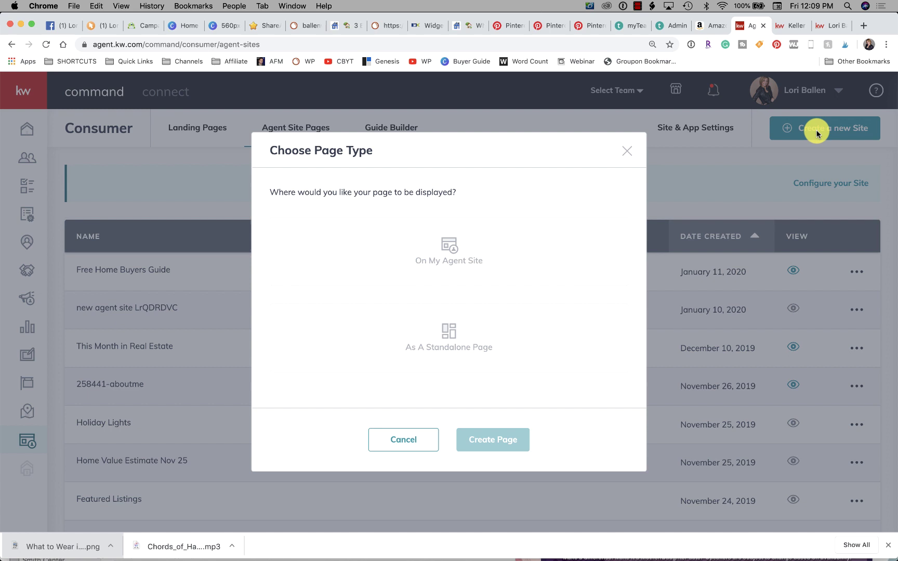
{"action": "left_click", "coordinate": [449, 255]}
{"action": "left_click", "coordinate": [496, 430]}
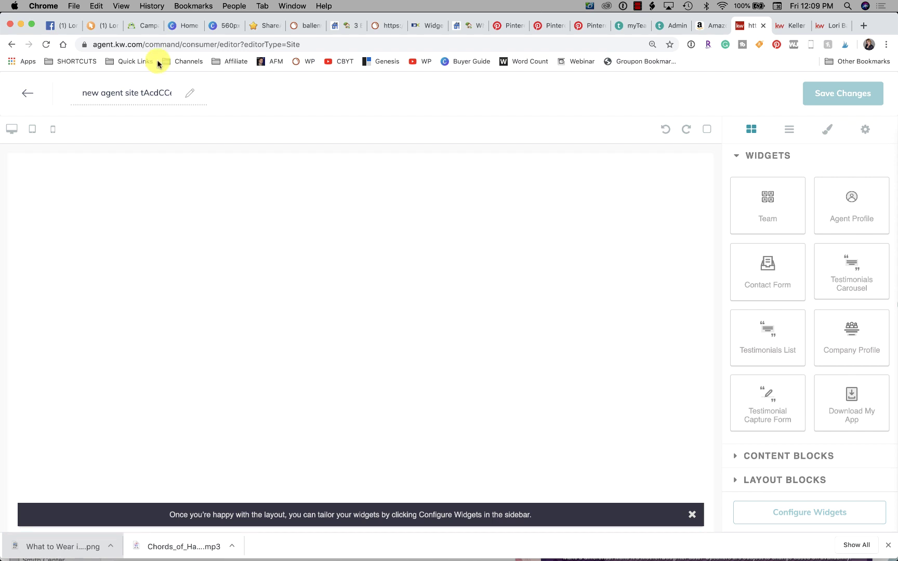
Replace the placeholder page name with 'Download The App'.
{"action": "left_click_drag", "start_coordinate": [187, 93], "coordinate": [154, 94]}
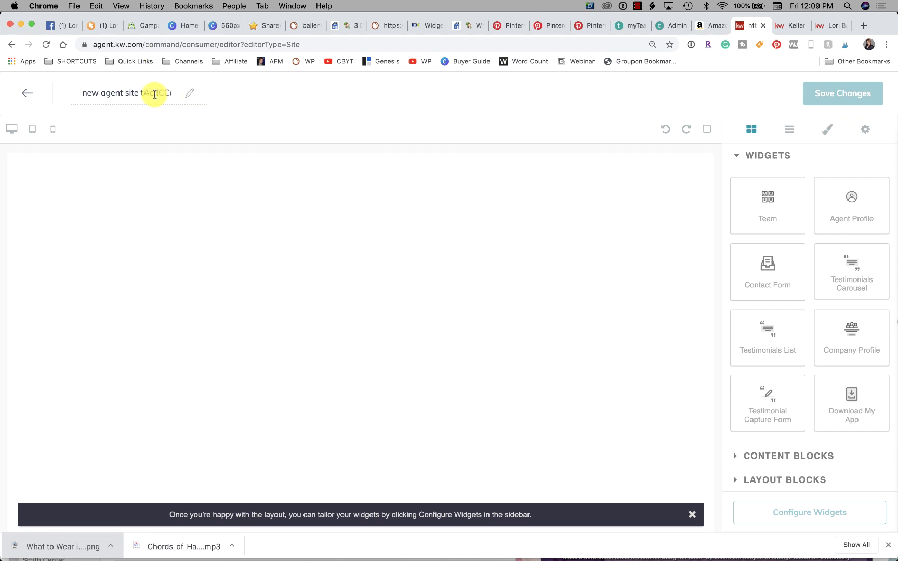
{"action": "triple_click", "coordinate": [154, 94]}
{"action": "type", "text": "Download The App"}
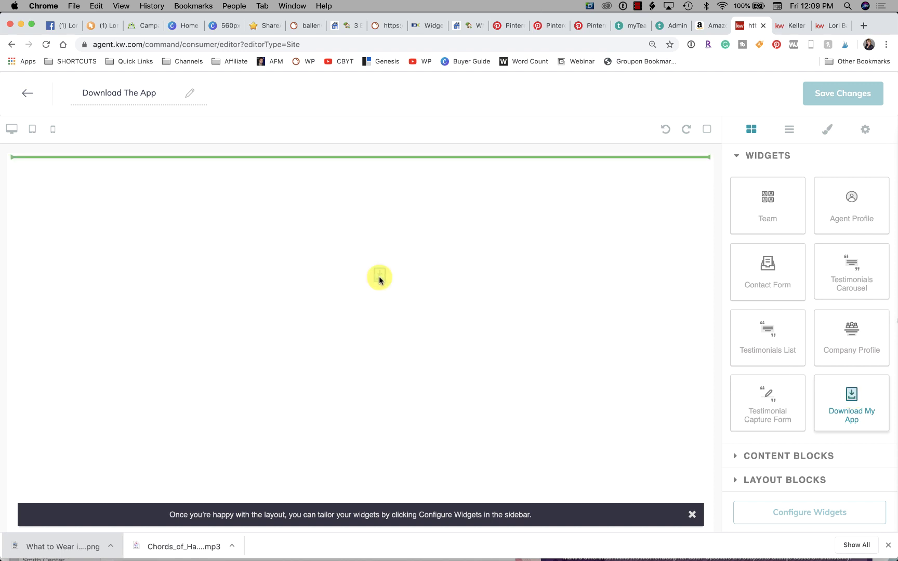
Place the Download My App widget on the canvas with a Company Profile section below it.
{"action": "left_click_drag", "start_coordinate": [853, 397], "coordinate": [81, 200]}
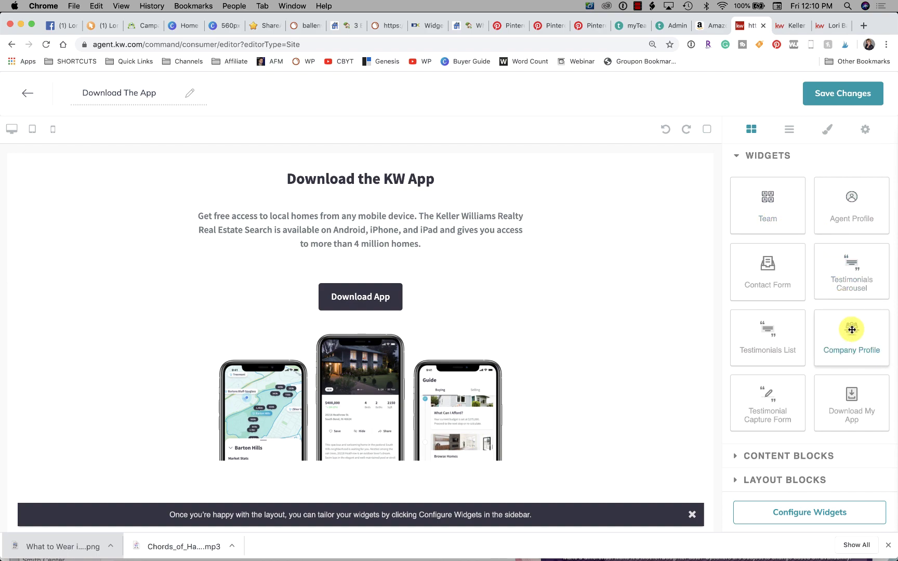
{"action": "left_click_drag", "start_coordinate": [853, 329], "coordinate": [467, 490]}
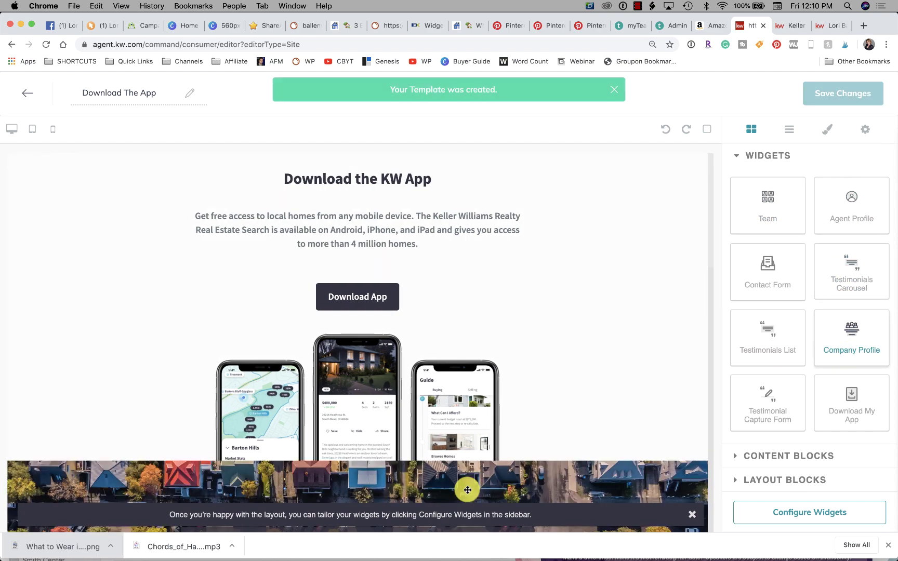
{"action": "scroll", "coordinate": [511, 357], "scroll_direction": "down", "scroll_amount": 5}
{"action": "scroll", "coordinate": [512, 357], "scroll_direction": "up", "scroll_amount": 4}
{"action": "scroll", "coordinate": [511, 357], "scroll_direction": "up", "scroll_amount": 1}
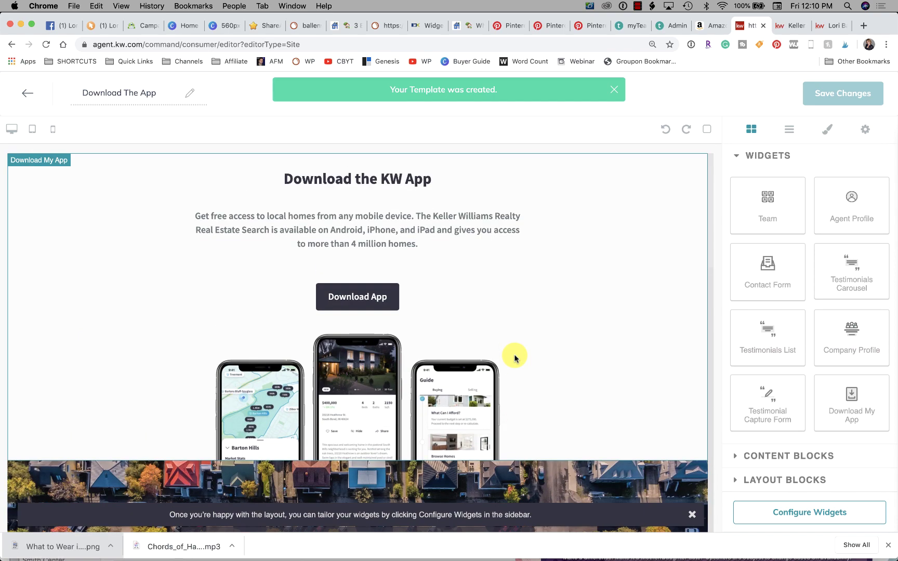
{"action": "scroll", "coordinate": [567, 389], "scroll_direction": "down", "scroll_amount": 2}
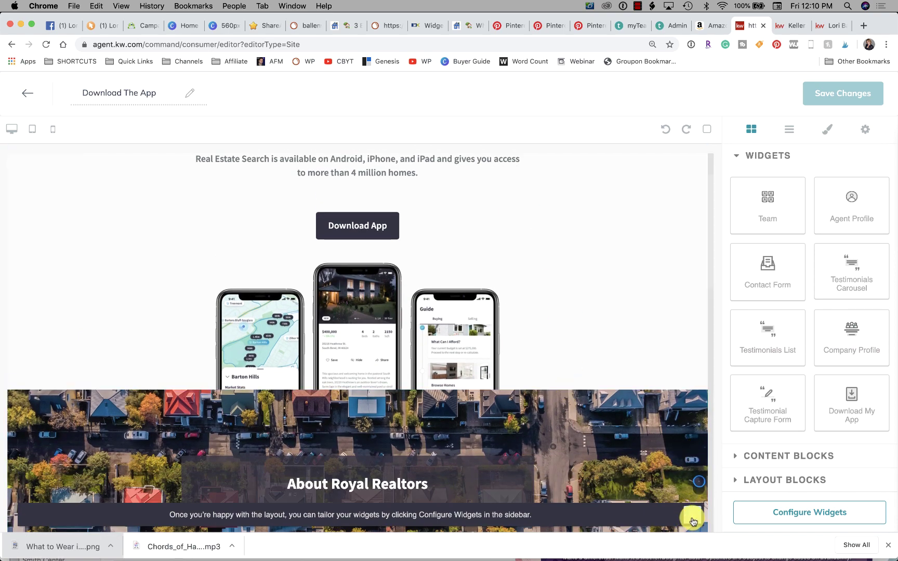
{"action": "scroll", "coordinate": [561, 405], "scroll_direction": "down", "scroll_amount": 5}
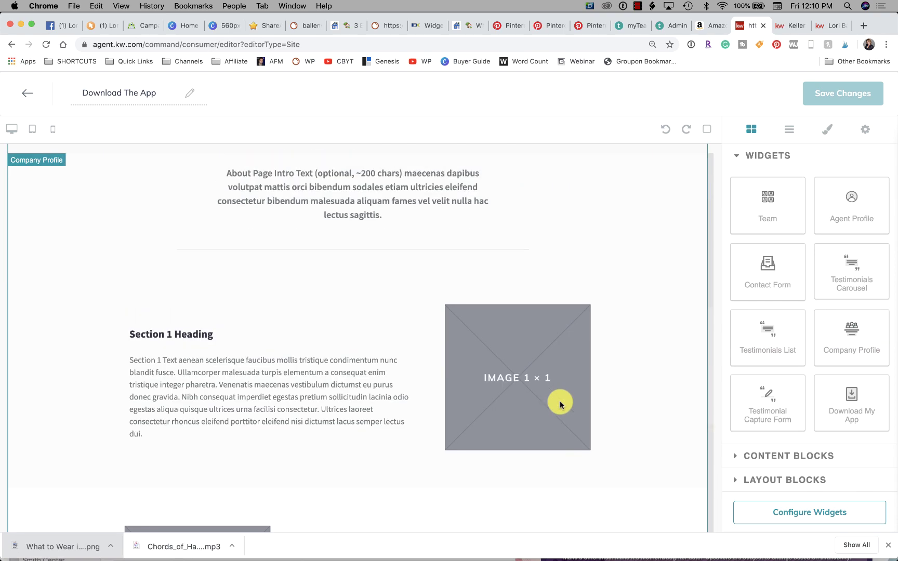
{"action": "scroll", "coordinate": [559, 403], "scroll_direction": "up", "scroll_amount": 3}
{"action": "scroll", "coordinate": [613, 327], "scroll_direction": "down", "scroll_amount": 6}
{"action": "scroll", "coordinate": [578, 357], "scroll_direction": "down", "scroll_amount": 1}
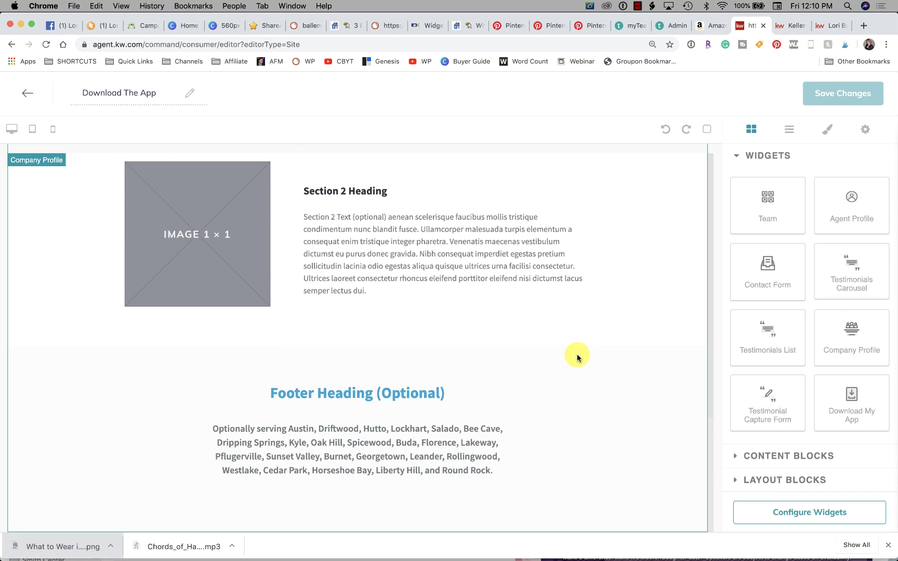
{"action": "scroll", "coordinate": [578, 357], "scroll_direction": "up", "scroll_amount": 5}
{"action": "scroll", "coordinate": [577, 357], "scroll_direction": "up", "scroll_amount": 5}
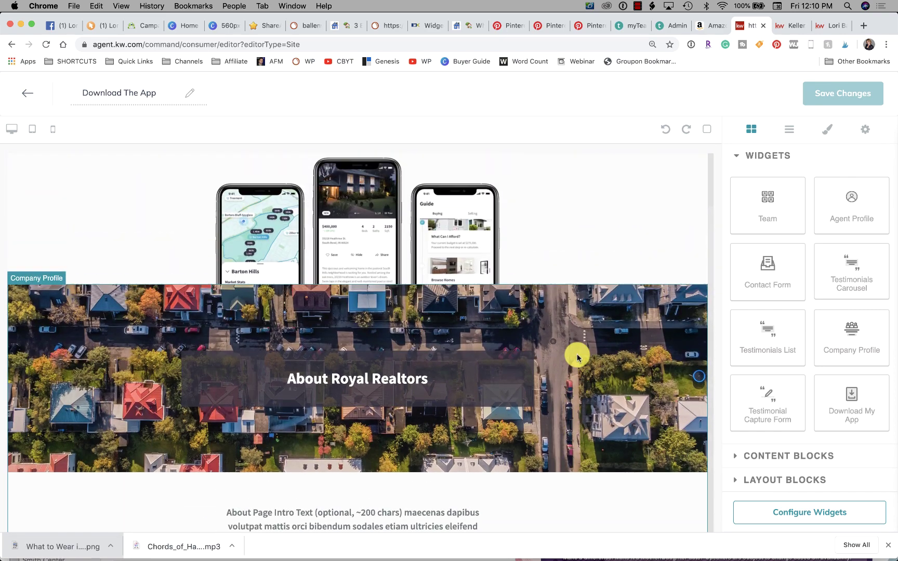
{"action": "scroll", "coordinate": [642, 351], "scroll_direction": "down", "scroll_amount": 3}
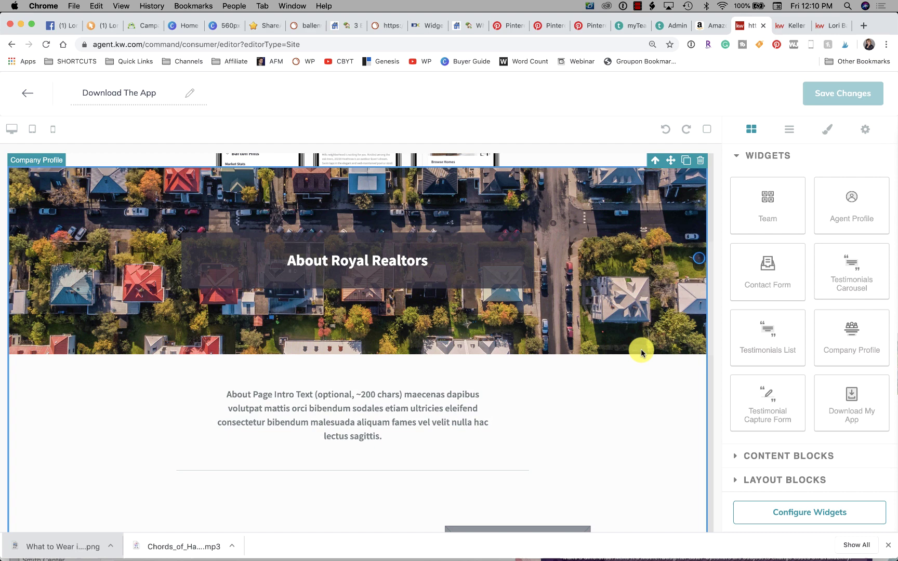
{"action": "scroll", "coordinate": [642, 351], "scroll_direction": "up", "scroll_amount": 2}
Remove the company profile section and add an agent profile section instead.
{"action": "left_click", "coordinate": [700, 250]}
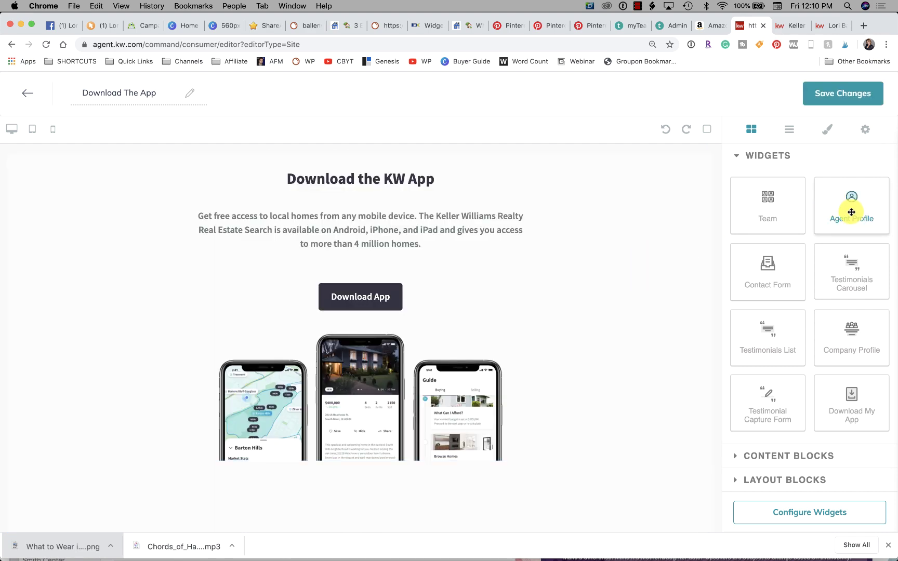
{"action": "left_click_drag", "start_coordinate": [852, 212], "coordinate": [506, 479]}
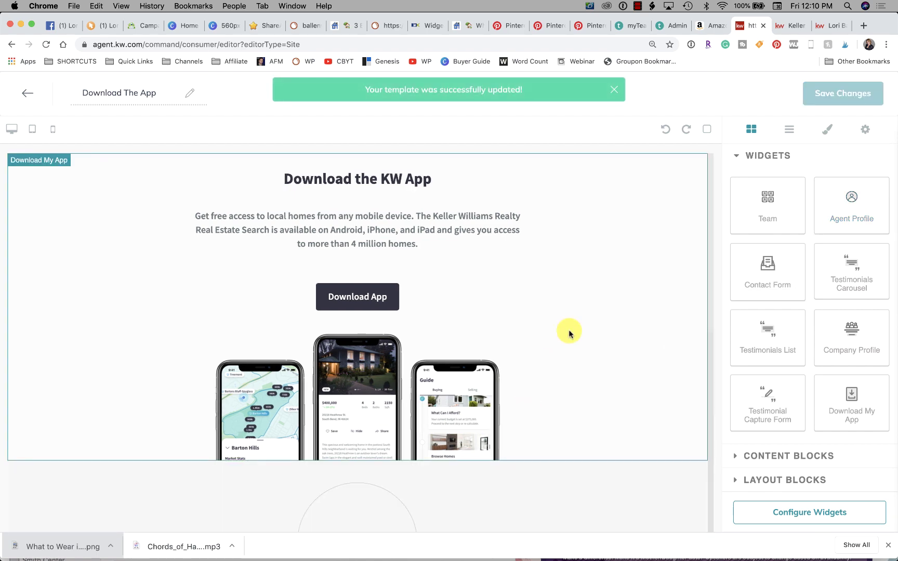
{"action": "scroll", "coordinate": [569, 334], "scroll_direction": "down", "scroll_amount": 2}
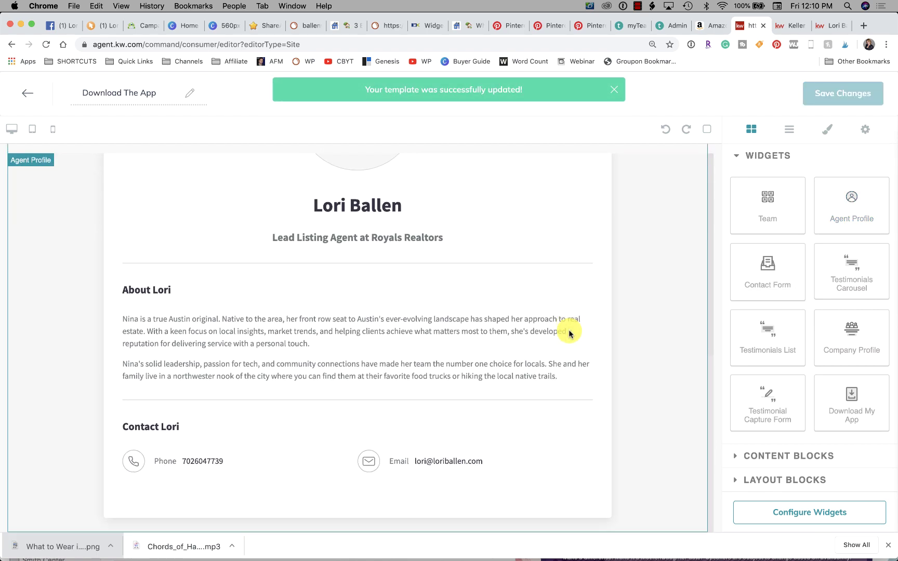
{"action": "scroll", "coordinate": [569, 333], "scroll_direction": "down", "scroll_amount": 1}
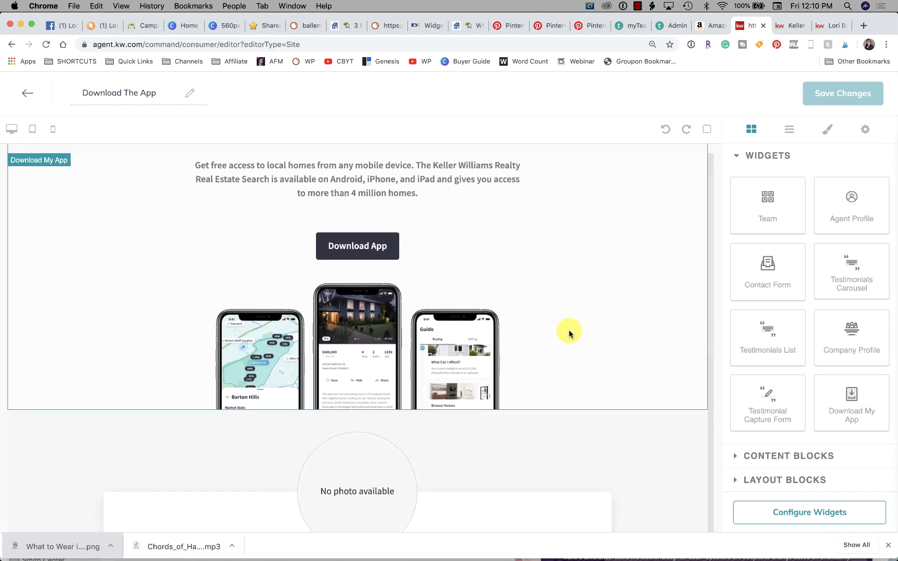
{"action": "scroll", "coordinate": [570, 334], "scroll_direction": "down", "scroll_amount": 3}
{"action": "scroll", "coordinate": [491, 334], "scroll_direction": "down", "scroll_amount": 3}
Review the agent profile widget settings, then delete the agent profile section.
{"action": "left_click", "coordinate": [459, 331]}
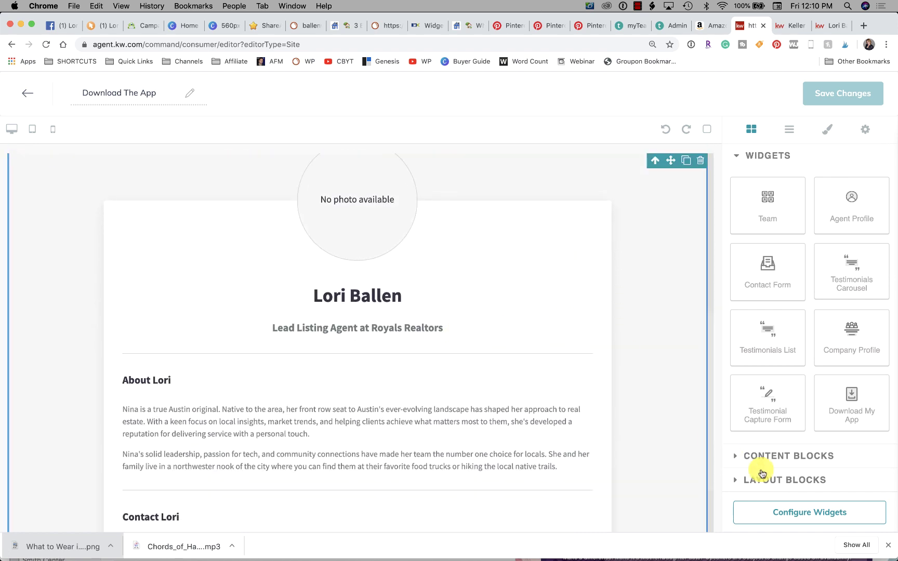
{"action": "left_click", "coordinate": [811, 518]}
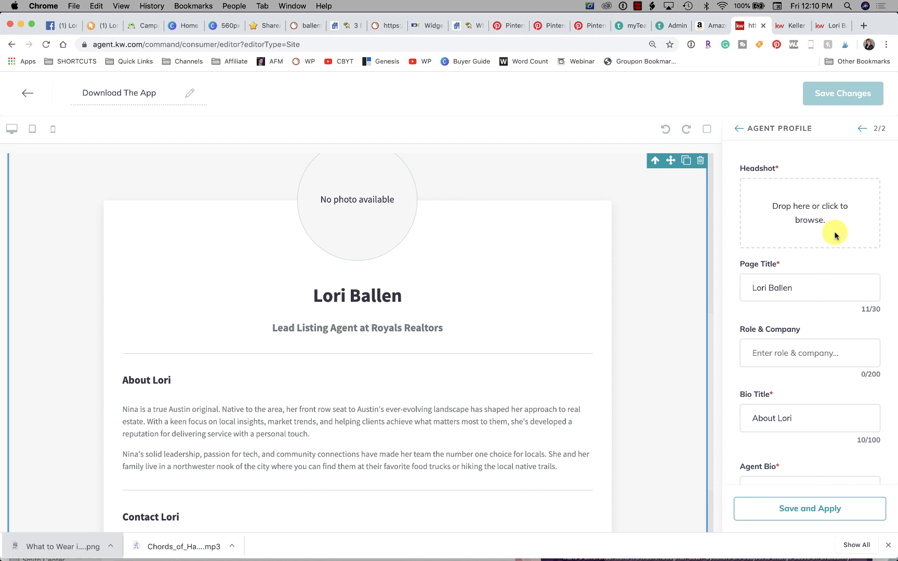
{"action": "scroll", "coordinate": [823, 348], "scroll_direction": "down", "scroll_amount": 3}
{"action": "scroll", "coordinate": [823, 349], "scroll_direction": "down", "scroll_amount": 2}
{"action": "scroll", "coordinate": [825, 354], "scroll_direction": "up", "scroll_amount": 5}
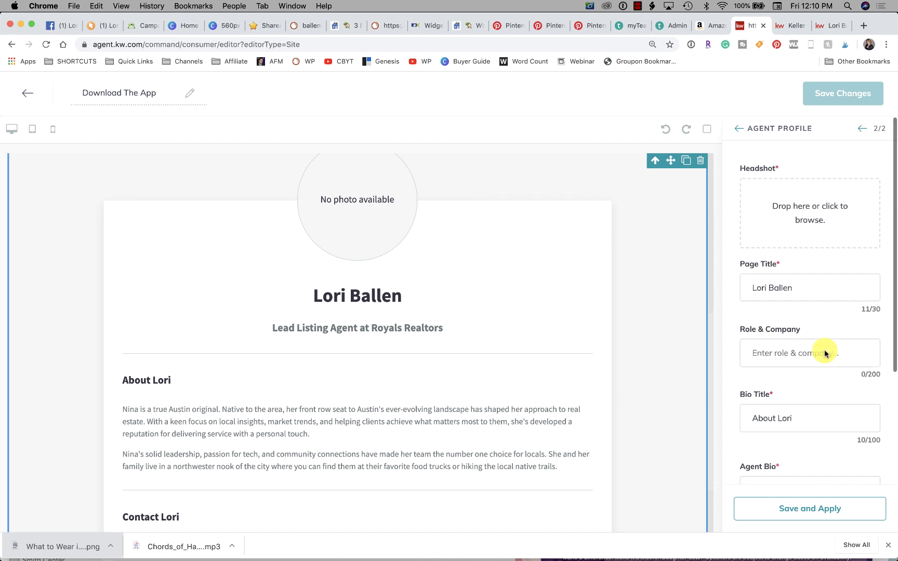
{"action": "left_click", "coordinate": [739, 129]}
{"action": "left_click", "coordinate": [453, 291]}
{"action": "left_click", "coordinate": [700, 161]}
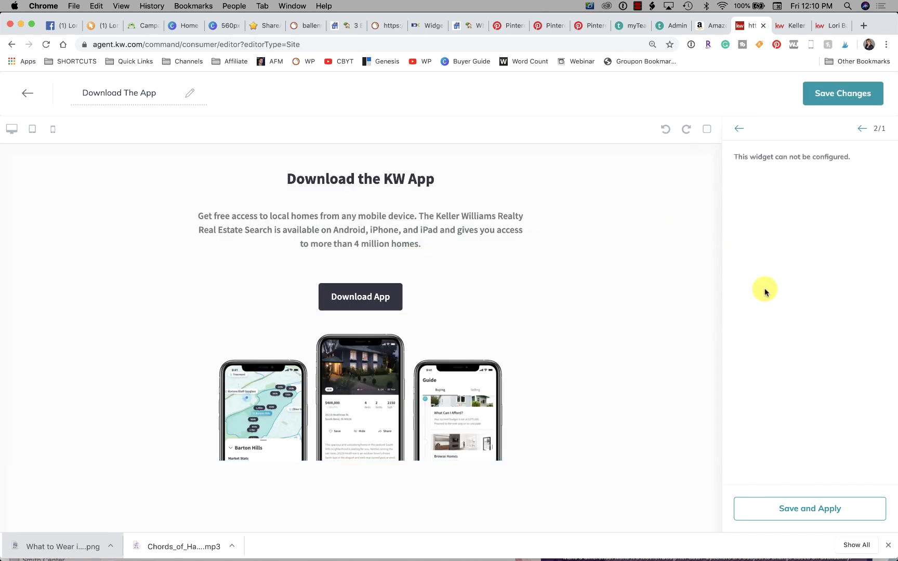
Save the Download The App page and confirm publishing it as an agent site page.
{"action": "left_click", "coordinate": [833, 93]}
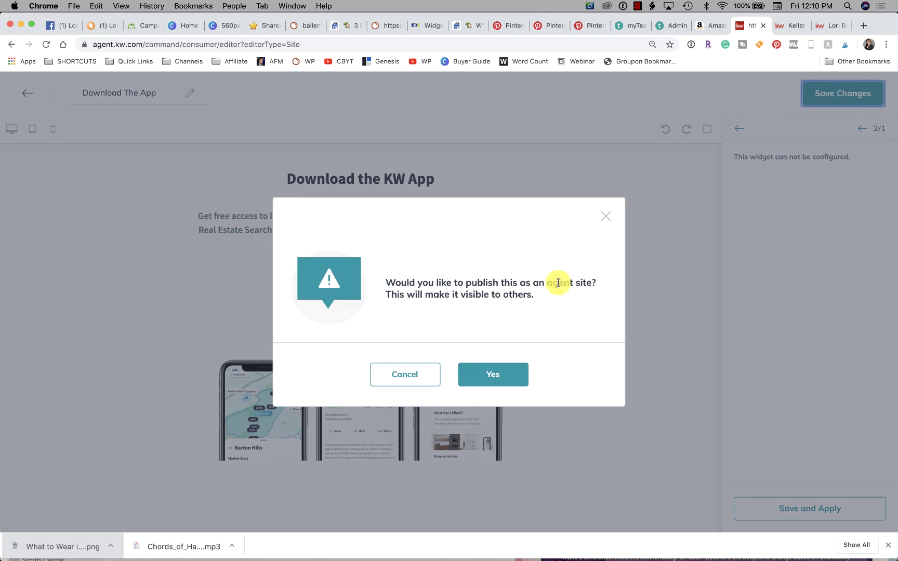
{"action": "left_click", "coordinate": [510, 373]}
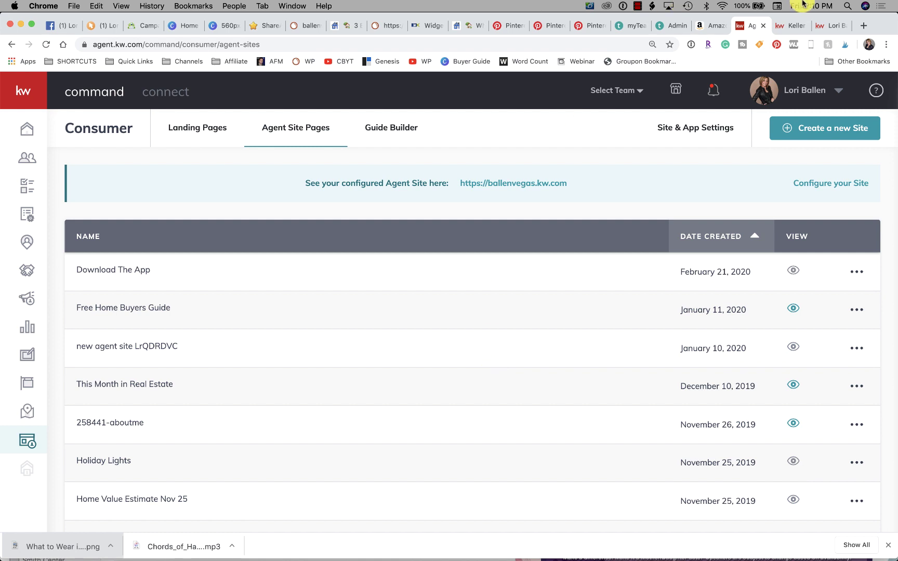
{"action": "left_click", "coordinate": [781, 28]}
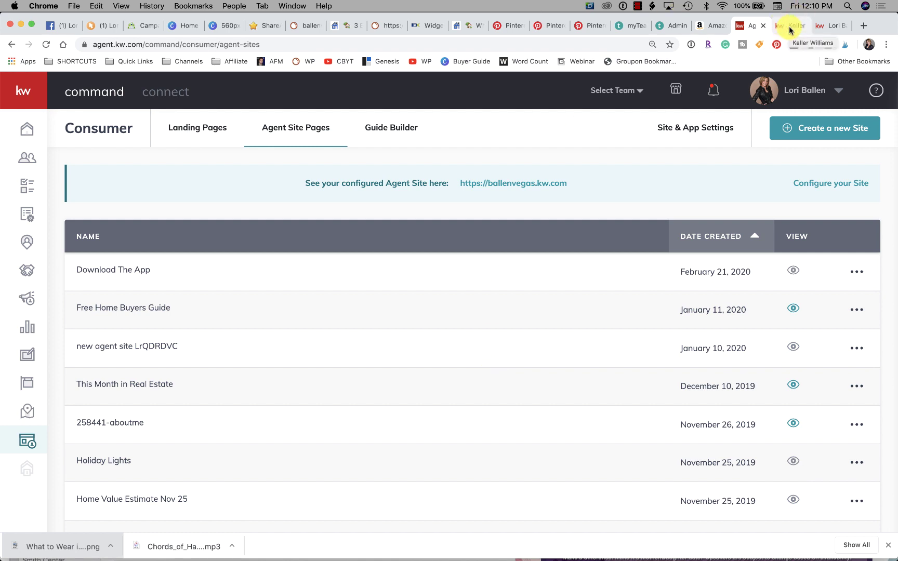
{"action": "left_click", "coordinate": [828, 28]}
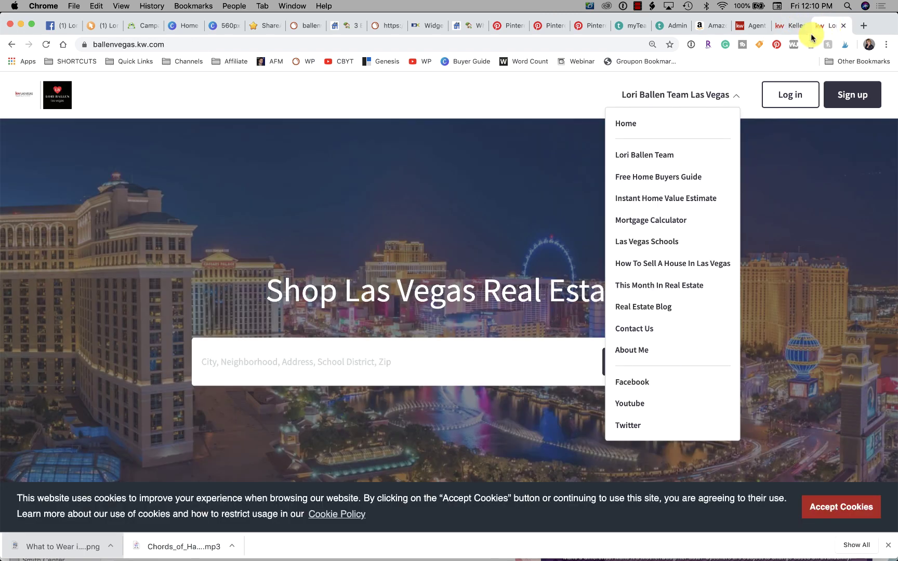
{"action": "left_click", "coordinate": [786, 21]}
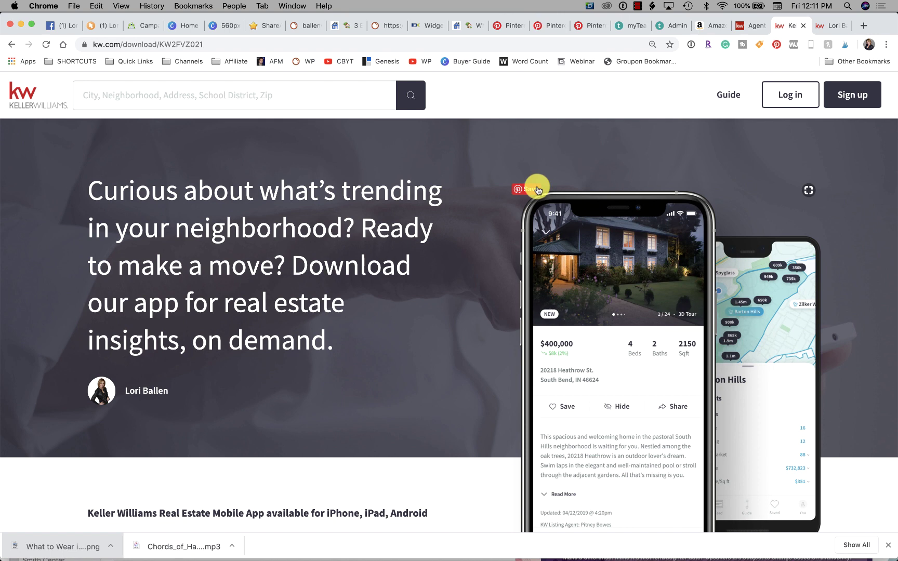
{"action": "left_click", "coordinate": [114, 44]}
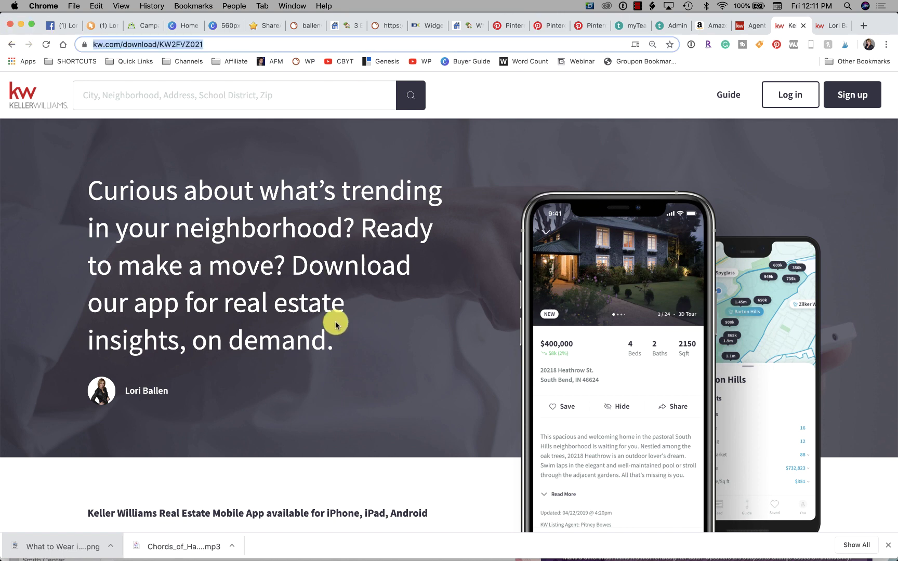
{"action": "scroll", "coordinate": [335, 325], "scroll_direction": "down", "scroll_amount": 1}
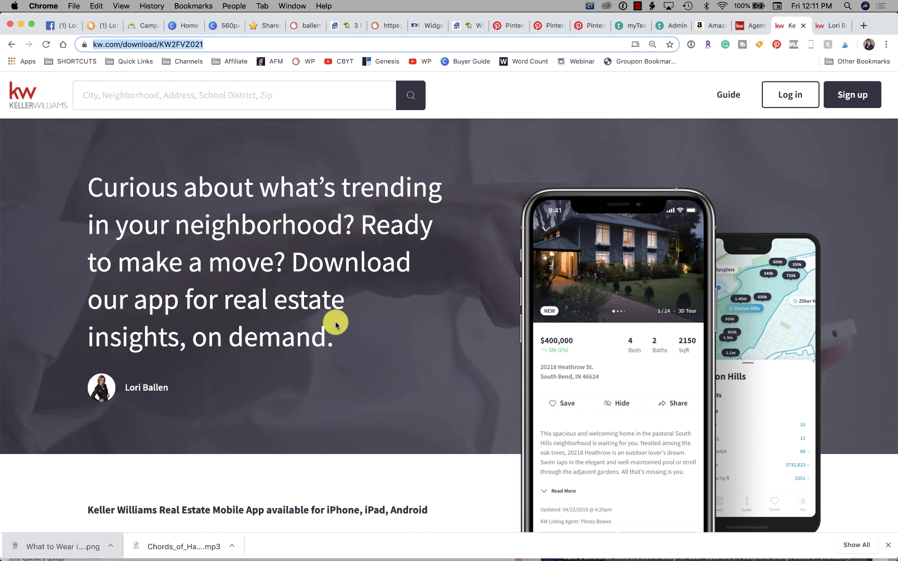
{"action": "scroll", "coordinate": [443, 305], "scroll_direction": "down", "scroll_amount": 3}
{"action": "scroll", "coordinate": [445, 307], "scroll_direction": "down", "scroll_amount": 5}
{"action": "scroll", "coordinate": [443, 309], "scroll_direction": "up", "scroll_amount": 4}
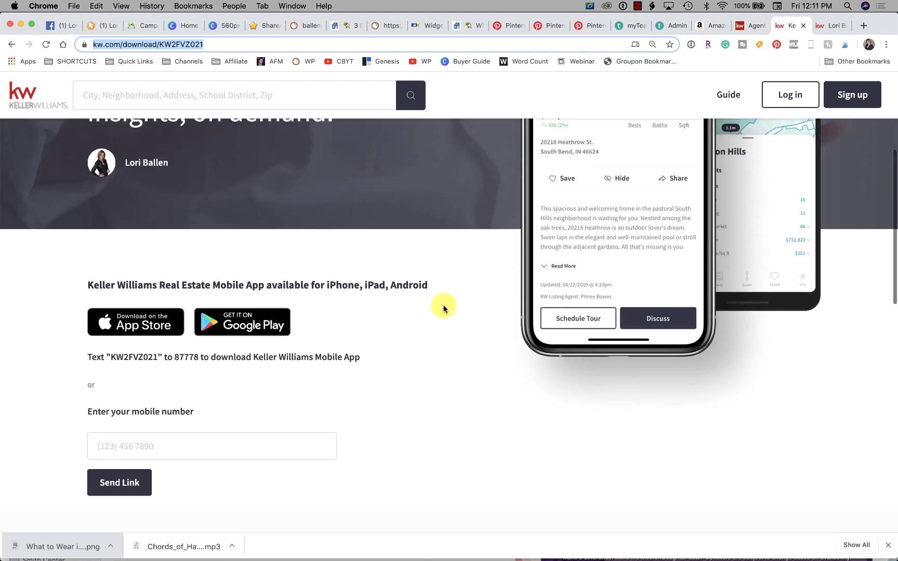
{"action": "scroll", "coordinate": [444, 309], "scroll_direction": "up", "scroll_amount": 1}
{"action": "scroll", "coordinate": [444, 307], "scroll_direction": "up", "scroll_amount": 3}
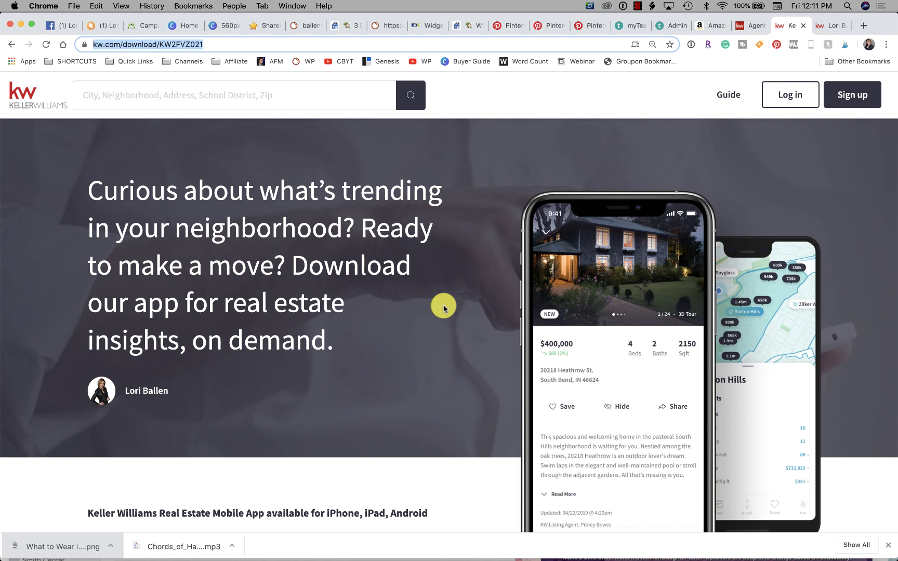
{"action": "left_click", "coordinate": [829, 25]}
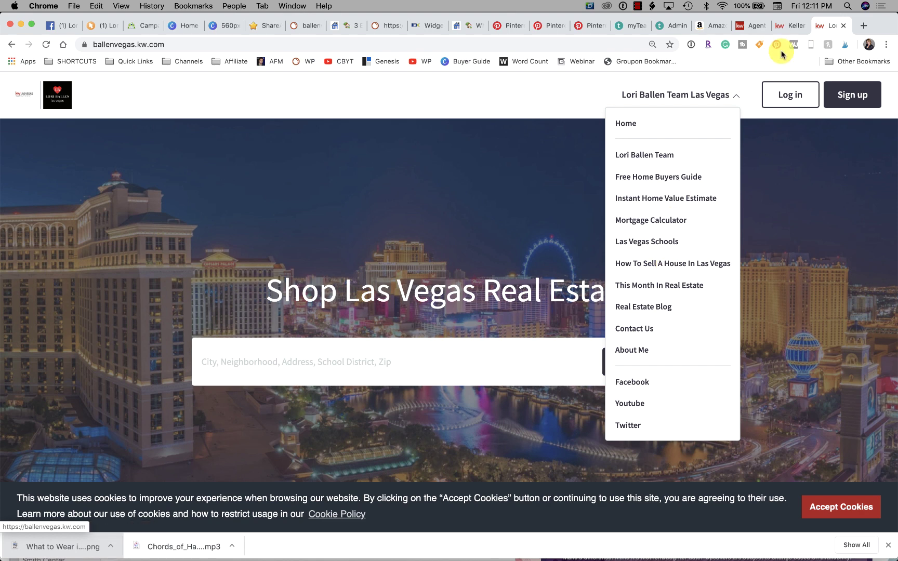
{"action": "left_click", "coordinate": [793, 24]}
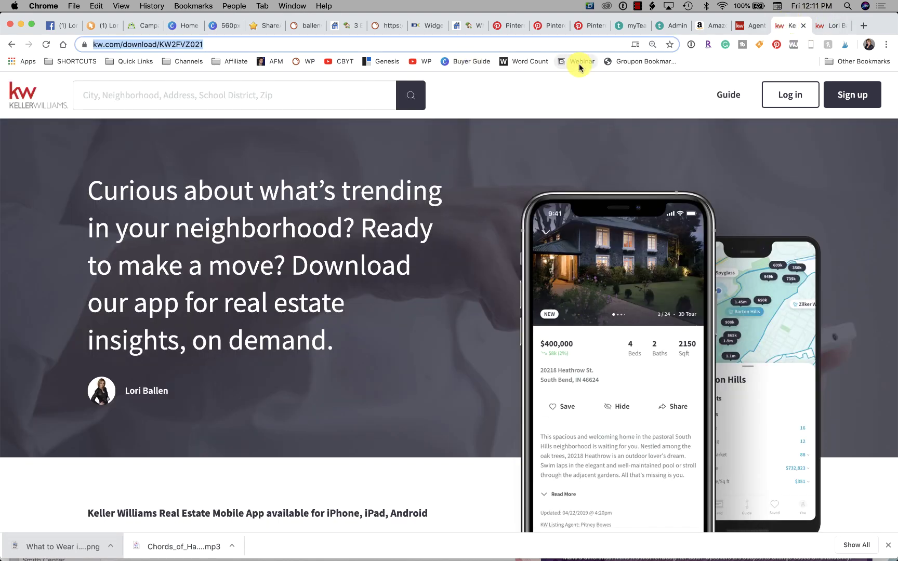
Check the live agent site menu again and return to the agent site pages list.
{"action": "left_click", "coordinate": [747, 26]}
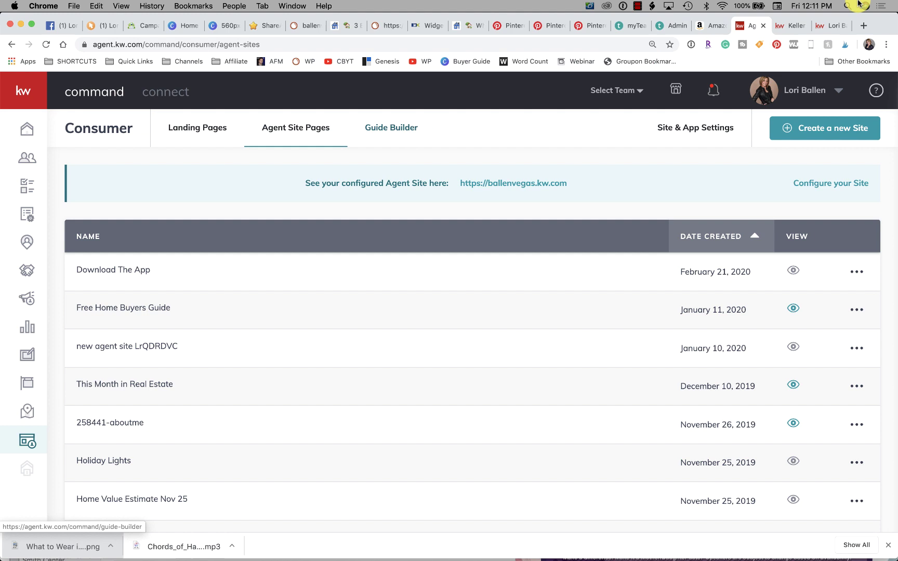
{"action": "left_click", "coordinate": [828, 26]}
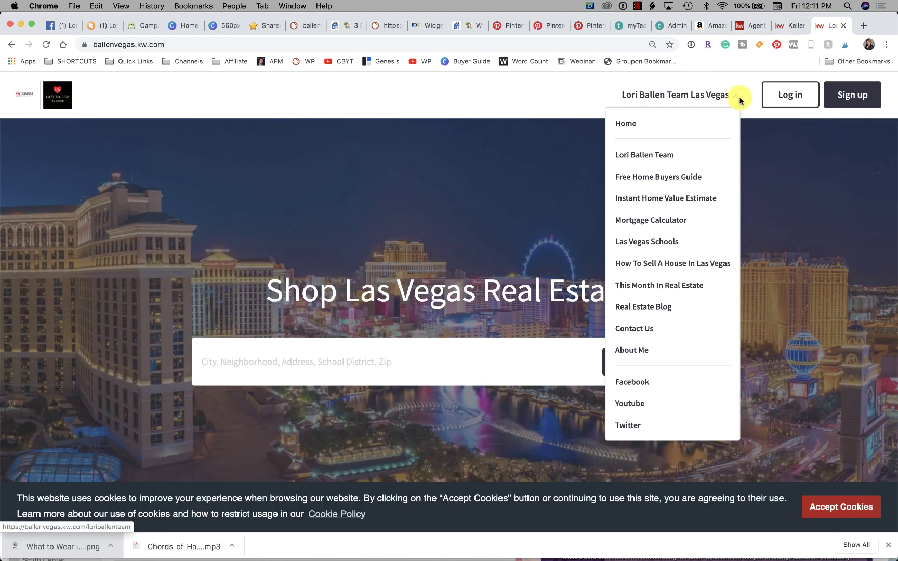
{"action": "left_click", "coordinate": [745, 23]}
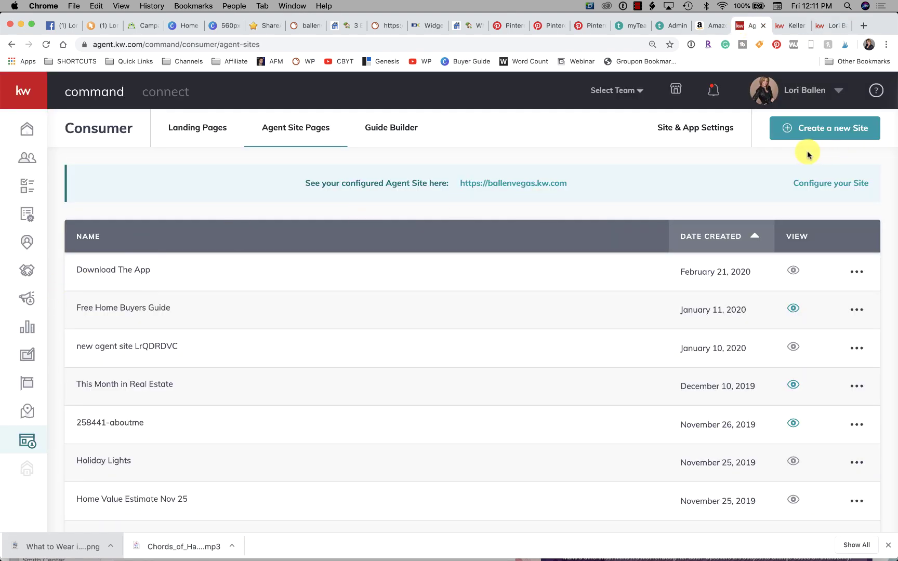
Go to Site & App Settings and show the Site Pages navigation list.
{"action": "left_click", "coordinate": [688, 133]}
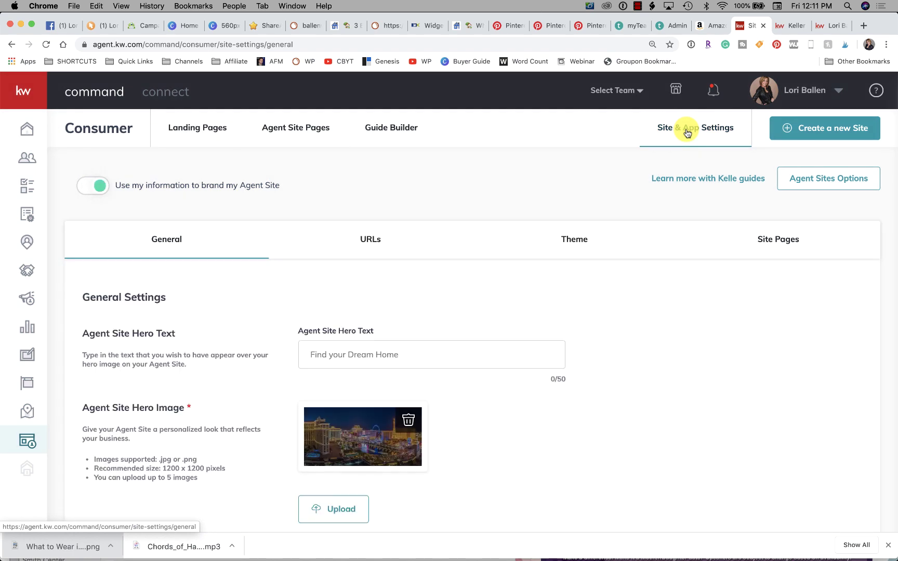
{"action": "left_click", "coordinate": [778, 242]}
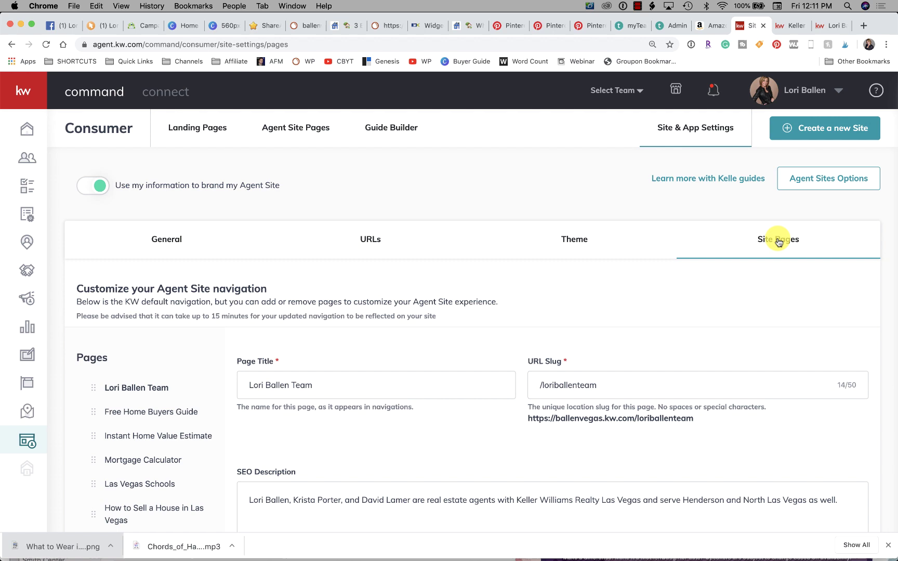
{"action": "scroll", "coordinate": [594, 208], "scroll_direction": "down", "scroll_amount": 5}
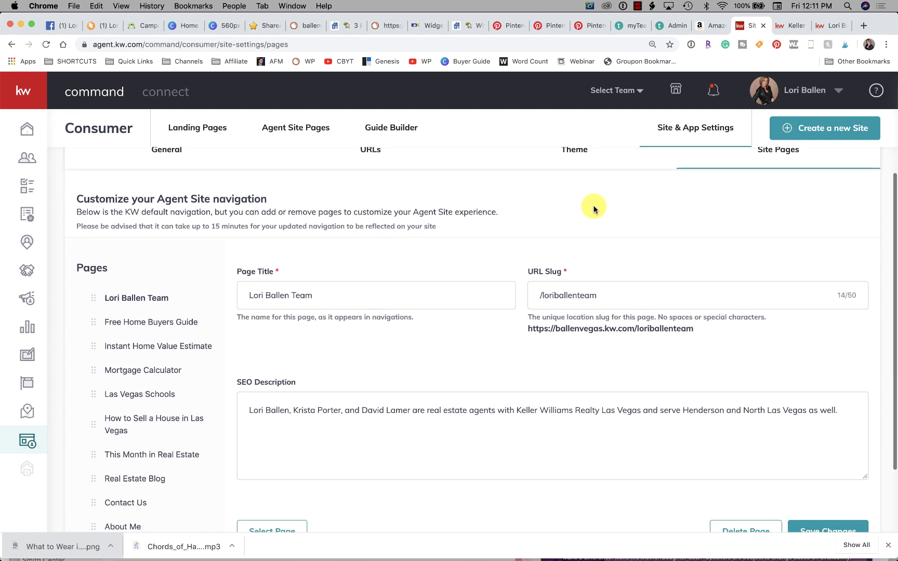
{"action": "scroll", "coordinate": [135, 376], "scroll_direction": "down", "scroll_amount": 1}
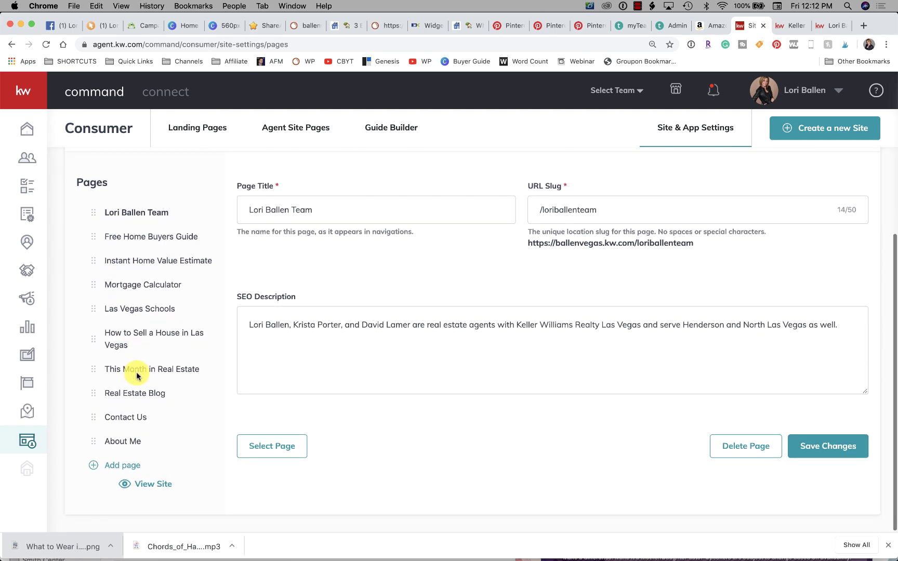
{"action": "scroll", "coordinate": [161, 422], "scroll_direction": "down", "scroll_amount": 1}
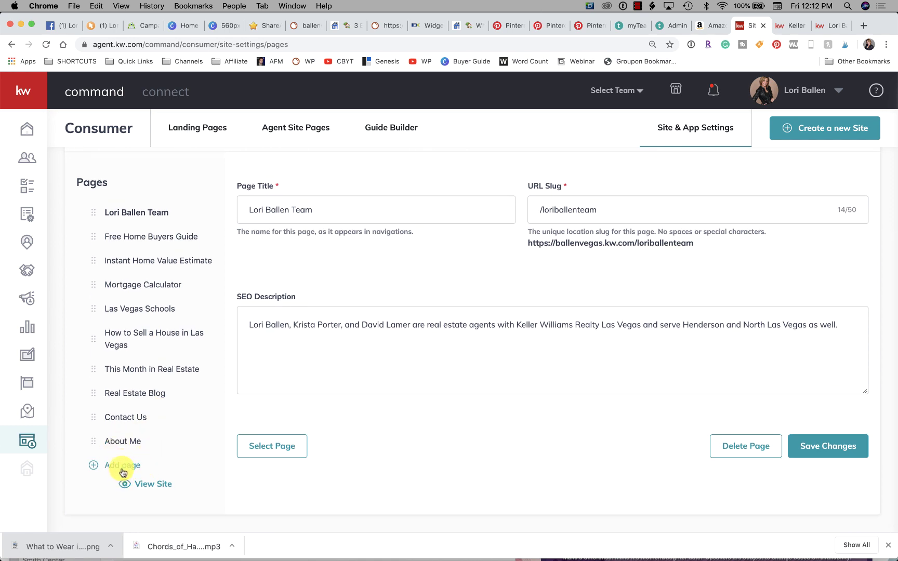
Add a navigation page titled 'Download Your App' with URL slug /app.
{"action": "left_click", "coordinate": [122, 469]}
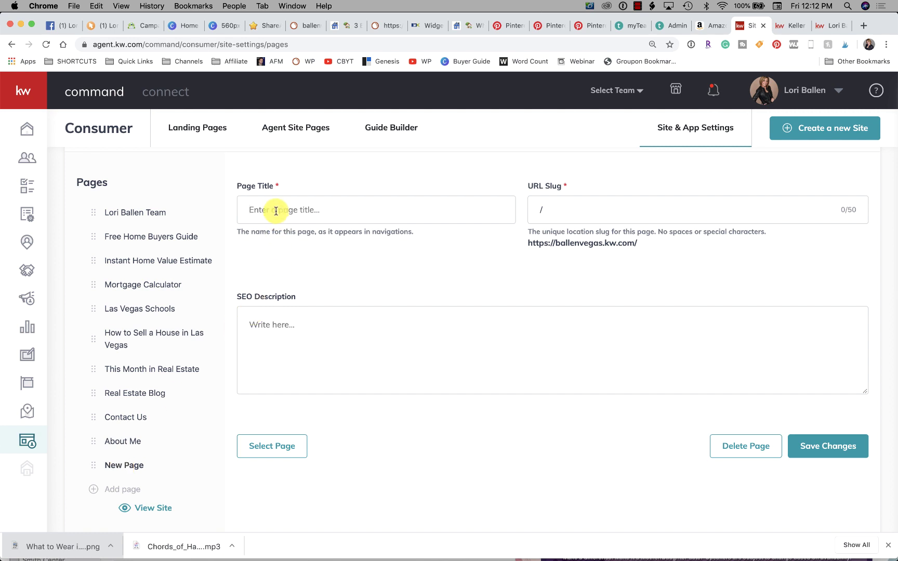
{"action": "type", "text": "Downloa"}
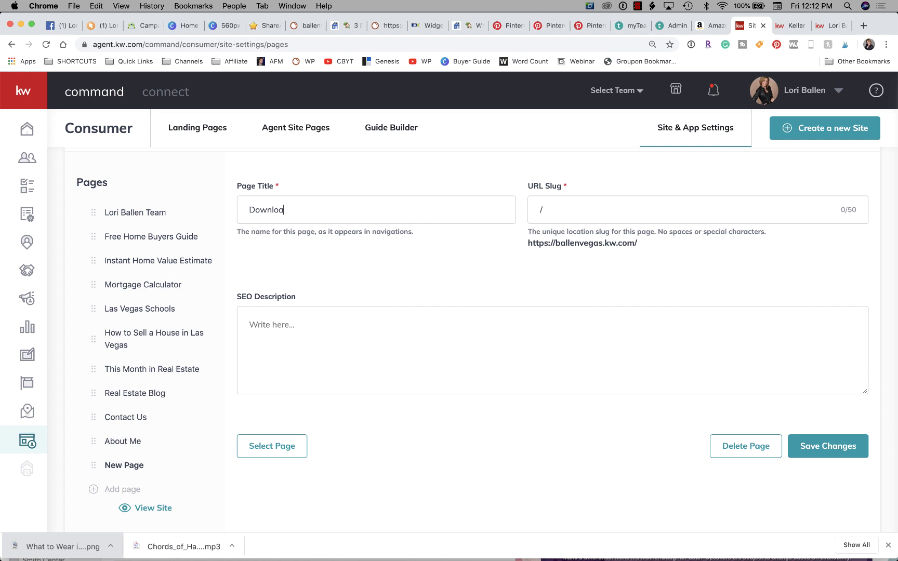
{"action": "type", "text": "d Y"}
{"action": "type", "text": "our App"}
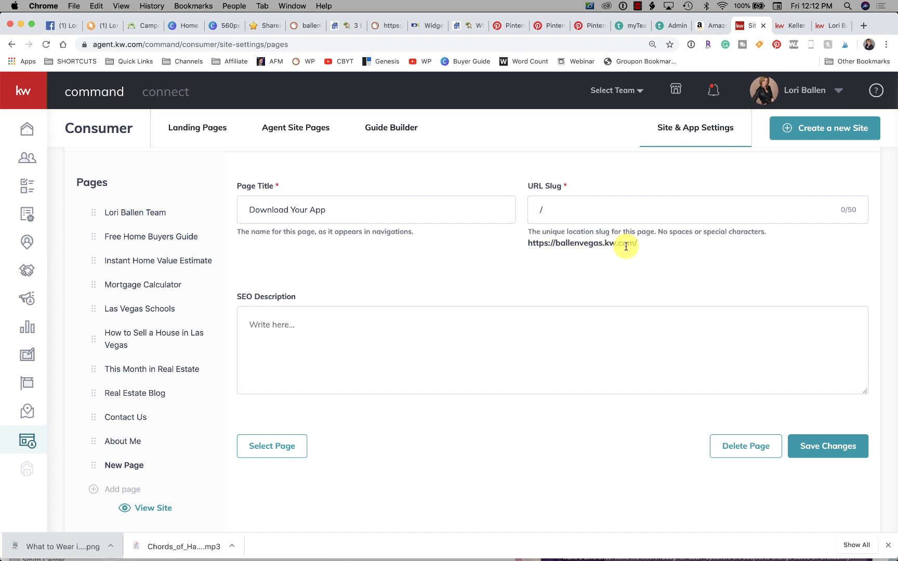
{"action": "left_click", "coordinate": [591, 216]}
{"action": "type", "text": "app"}
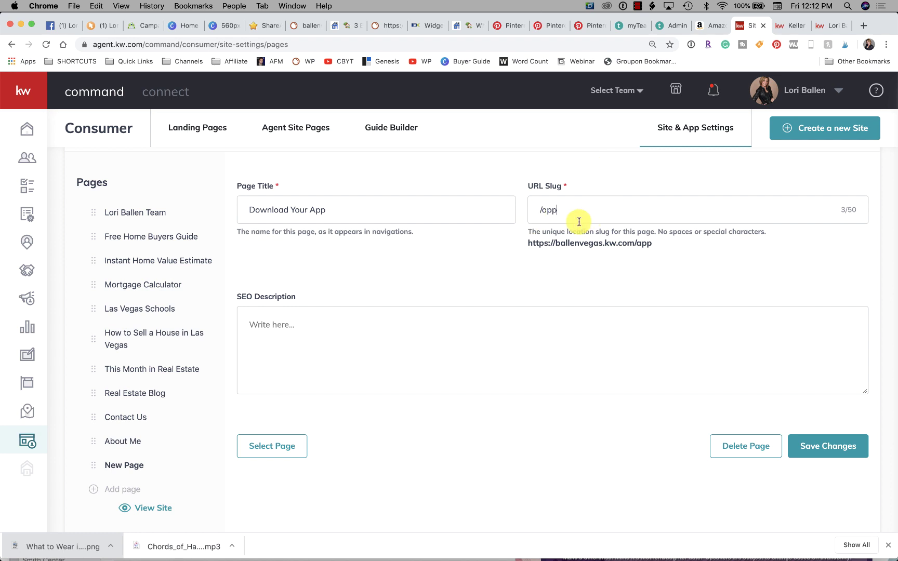
{"action": "left_click", "coordinate": [401, 340]}
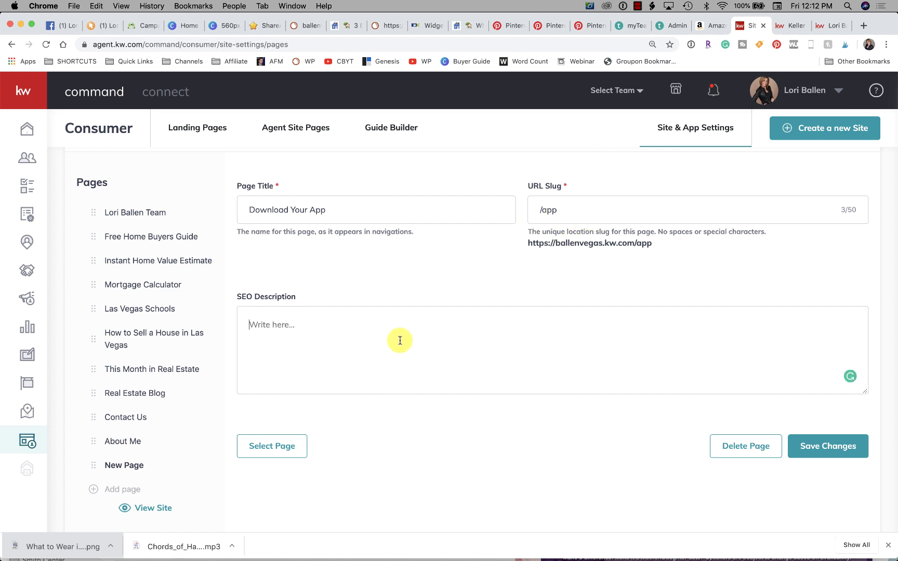
{"action": "type", "text": "Do"}
Write the SEO description inviting visitors to download the app to see homes for sale, with the team's phone number.
{"action": "key", "text": "BackSpace"}
{"action": "key", "text": "BackSpace"}
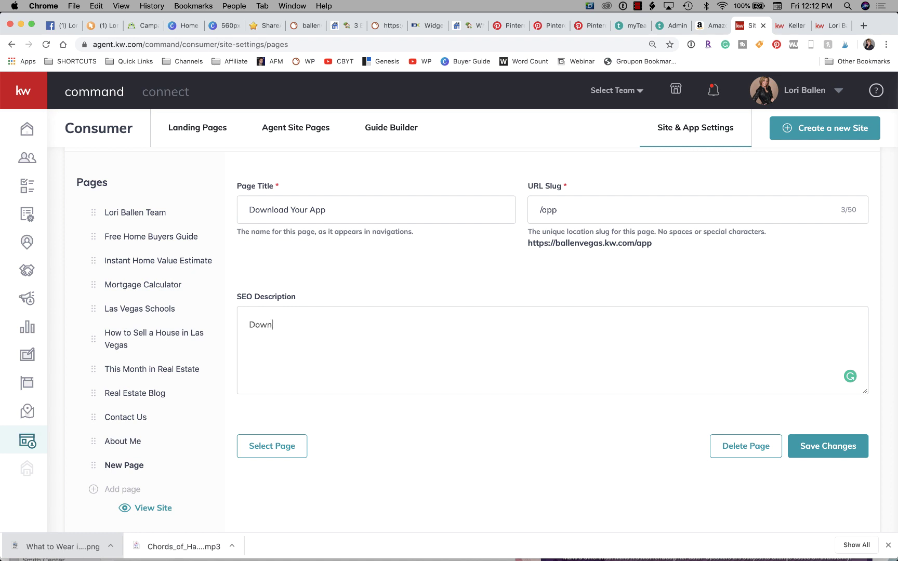
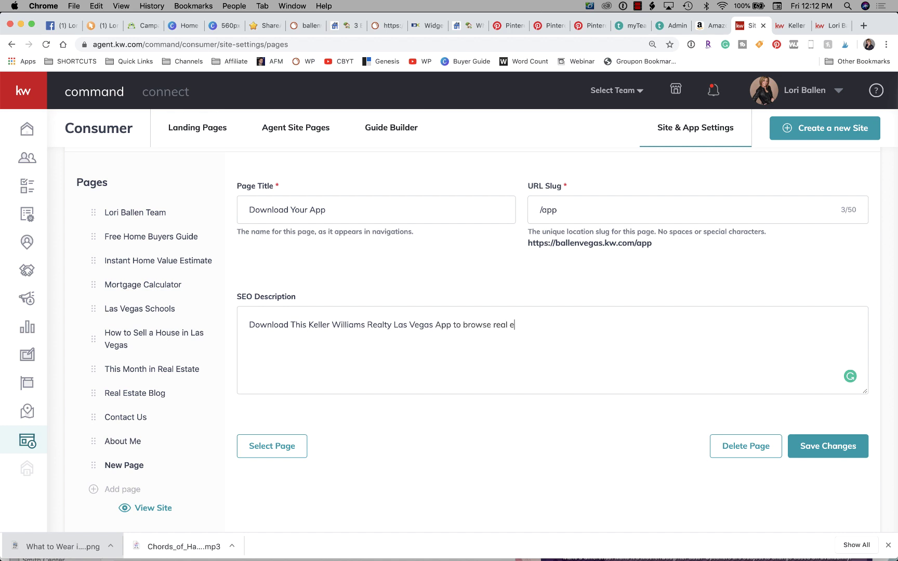
{"action": "key", "text": "BackSpace"}
{"action": "key", "text": "BackSpace"}
{"action": "key", "text": "BackSpace"}
{"action": "key", "text": "BackSpace"}
{"action": "key", "text": "BackSpace"}
{"action": "key", "text": "BackSpace"}
{"action": "key", "text": "BackSpace"}
{"action": "key", "text": "BackSpace"}
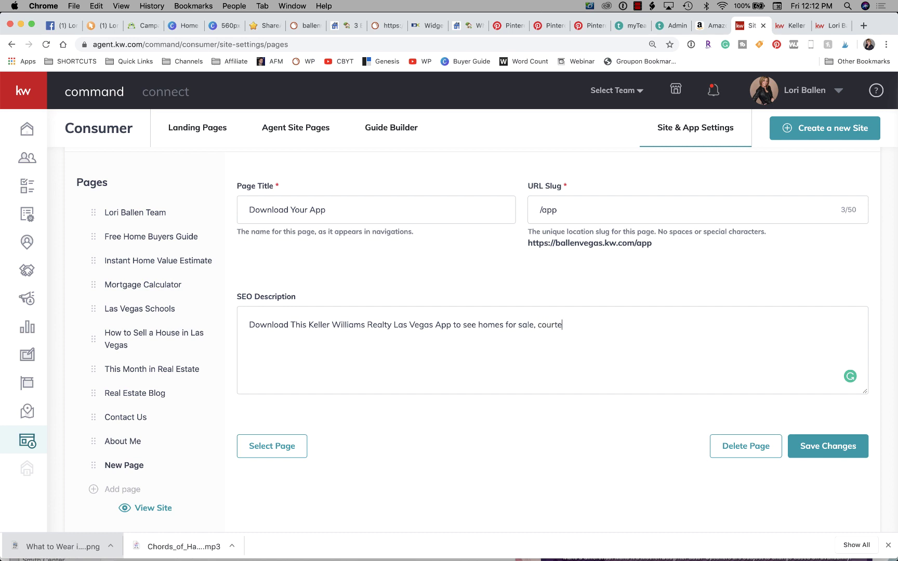
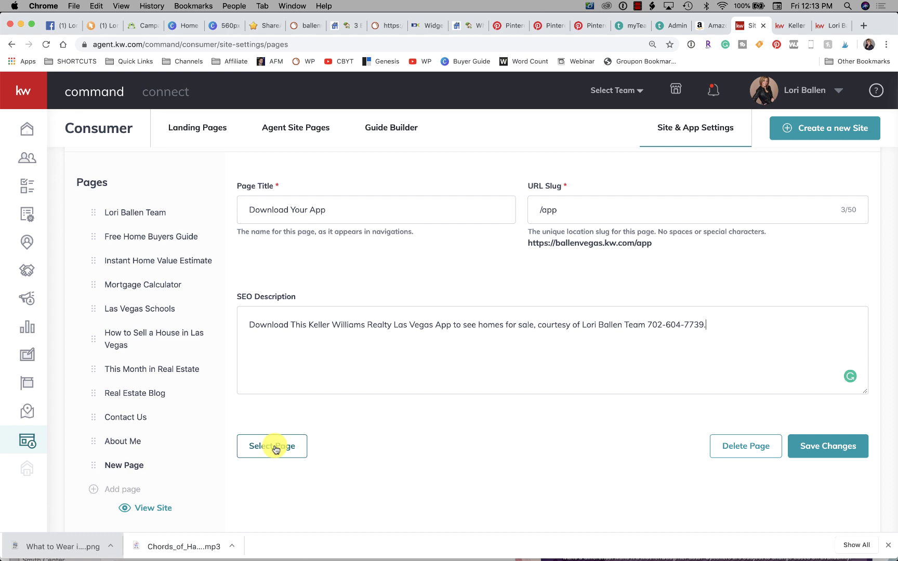
Link the existing 'Download The App' page design to the new navigation entry.
{"action": "left_click", "coordinate": [275, 450]}
{"action": "scroll", "coordinate": [391, 377], "scroll_direction": "down", "scroll_amount": 2}
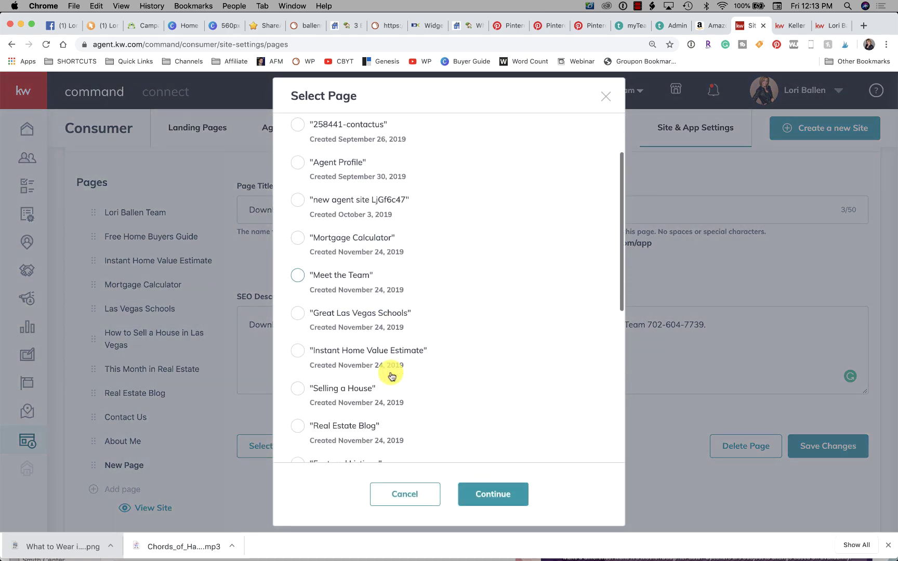
{"action": "scroll", "coordinate": [392, 376], "scroll_direction": "down", "scroll_amount": 1}
{"action": "scroll", "coordinate": [392, 377], "scroll_direction": "down", "scroll_amount": 5}
{"action": "scroll", "coordinate": [391, 377], "scroll_direction": "down", "scroll_amount": 3}
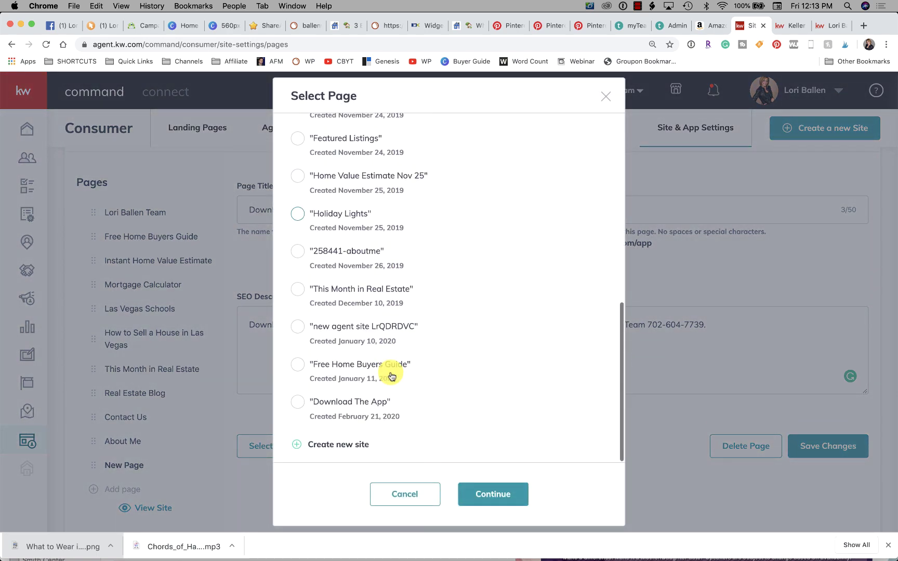
{"action": "left_click", "coordinate": [324, 406]}
{"action": "left_click", "coordinate": [495, 497]}
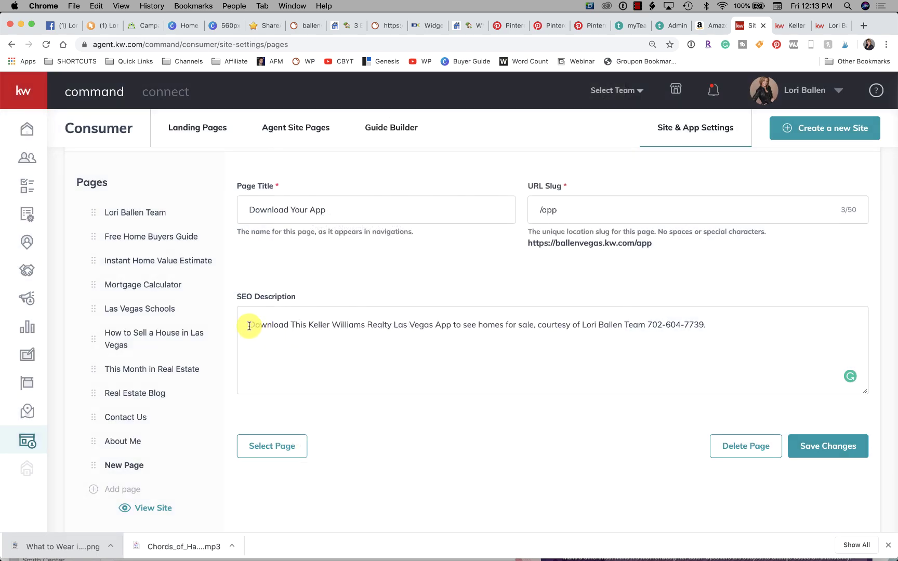
Review the SEO description text and save the Download Your App menu entry.
{"action": "left_click_drag", "start_coordinate": [248, 325], "coordinate": [732, 326]}
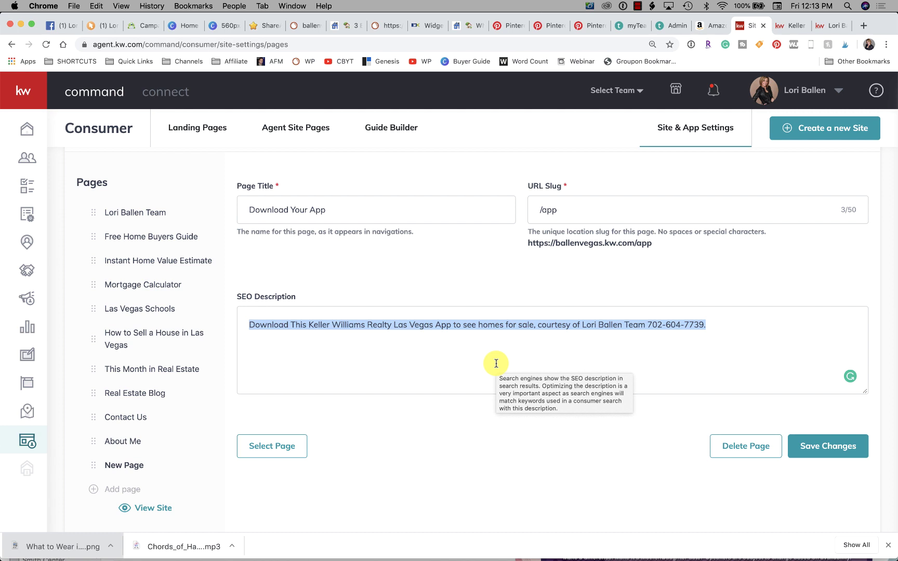
{"action": "left_click", "coordinate": [468, 356]}
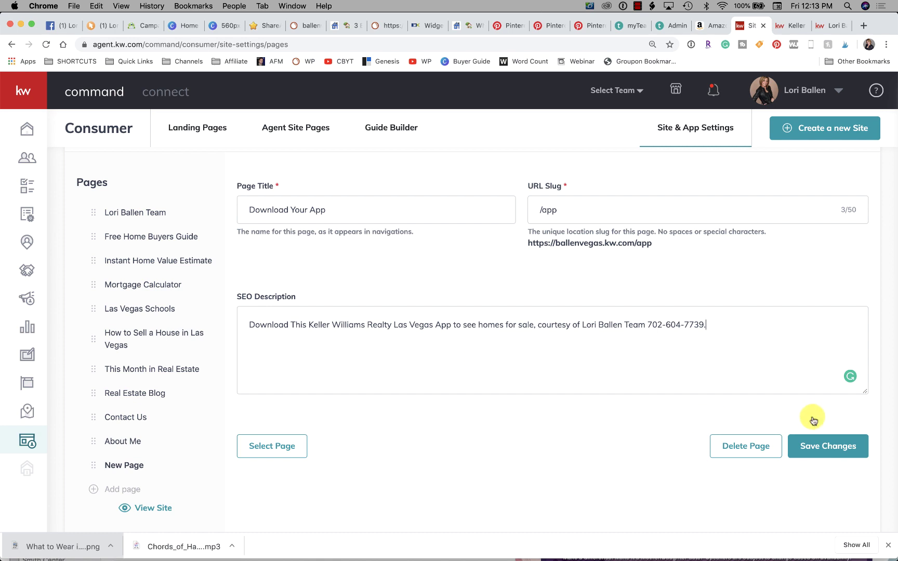
{"action": "left_click", "coordinate": [822, 453]}
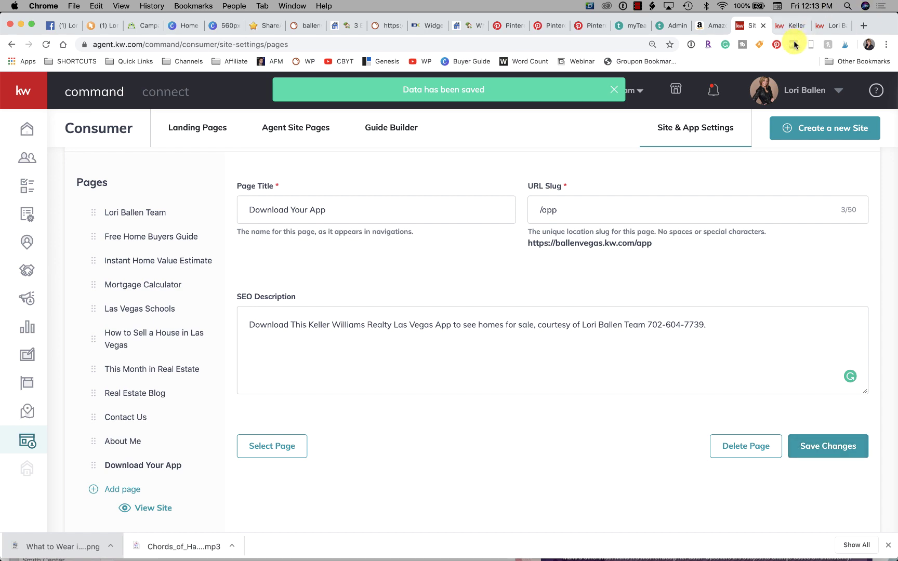
Switch to the live Las Vegas agent site and start editing its address.
{"action": "left_click", "coordinate": [828, 25]}
{"action": "left_click", "coordinate": [373, 45]}
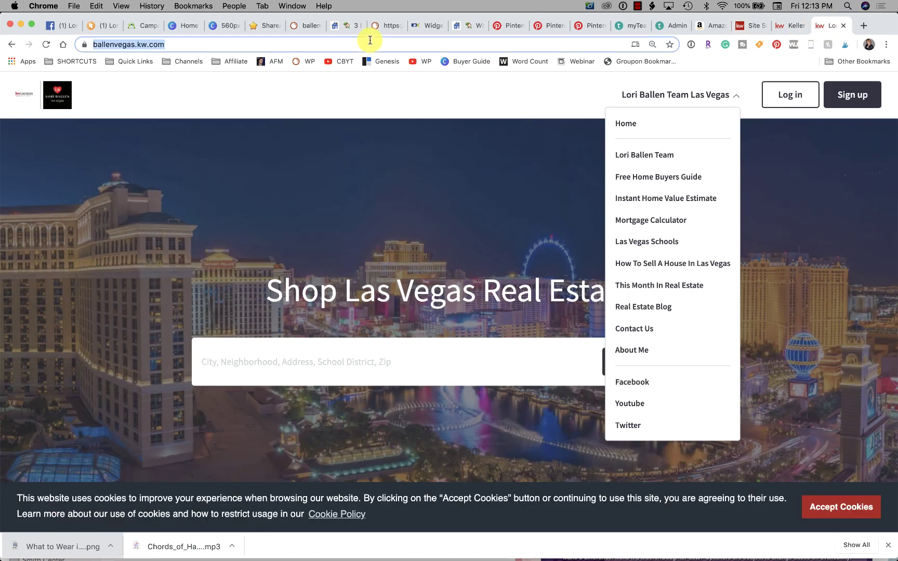
{"action": "type", "text": "balleng"}
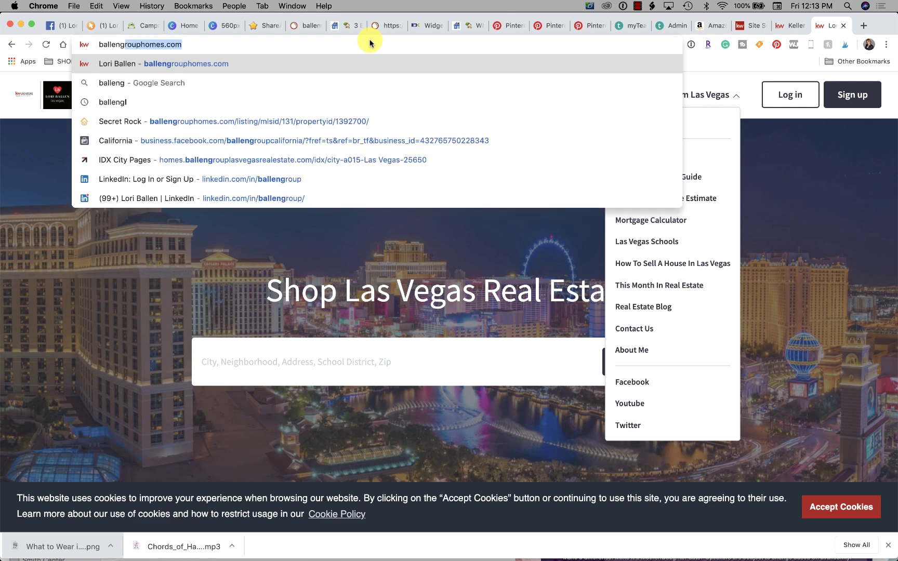
Reload the live agent site and choose Download Your App from its navigation menu.
{"action": "key", "text": "Escape"}
{"action": "key", "text": "Return"}
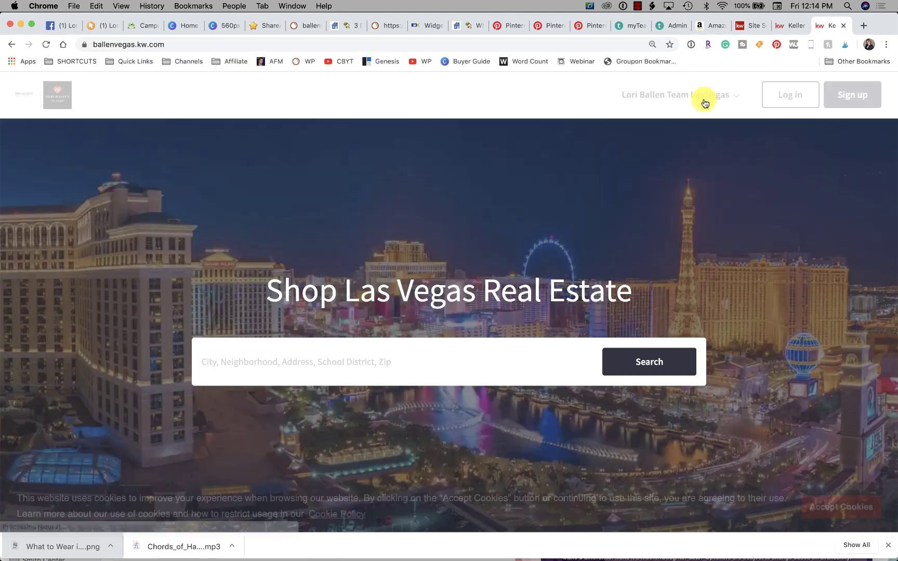
{"action": "left_click", "coordinate": [686, 94]}
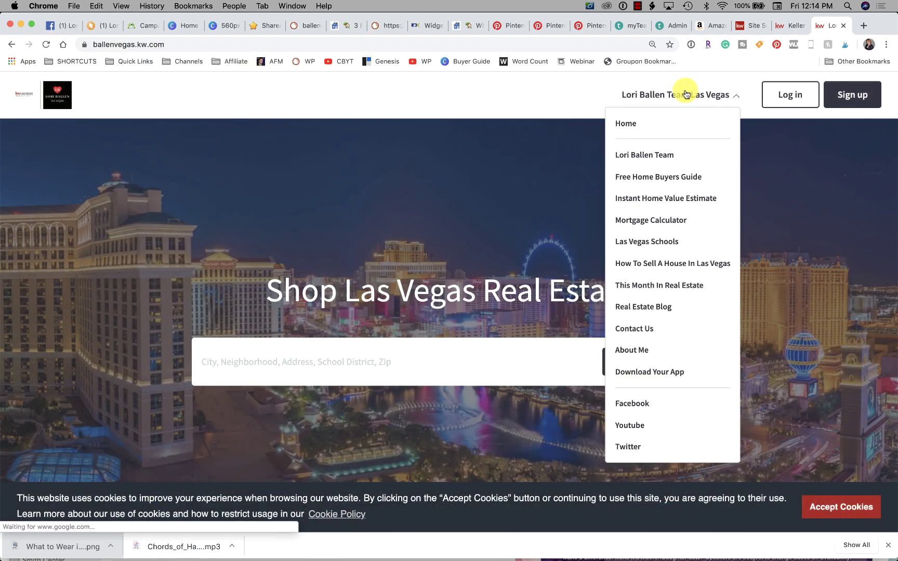
{"action": "left_click", "coordinate": [652, 373]}
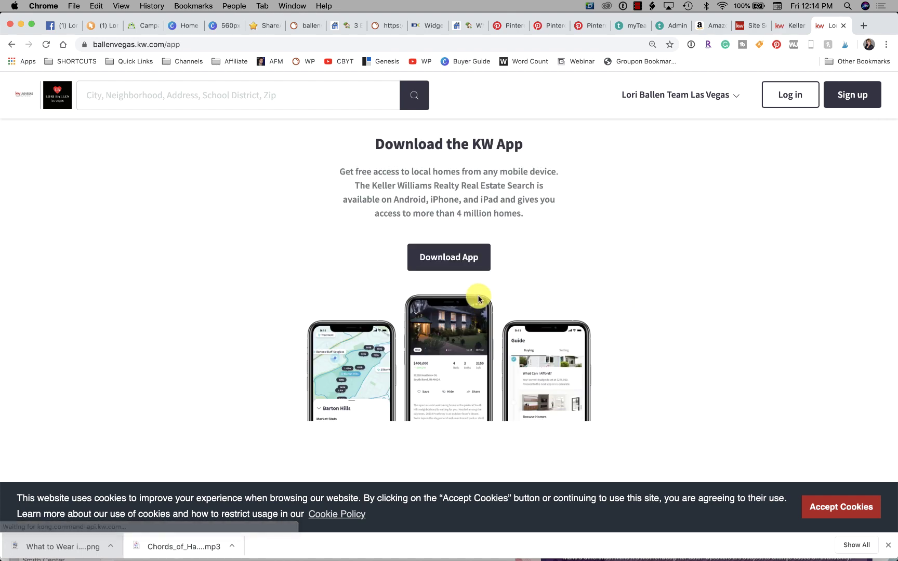
{"action": "scroll", "coordinate": [479, 299], "scroll_direction": "down", "scroll_amount": 3}
{"action": "scroll", "coordinate": [478, 297], "scroll_direction": "down", "scroll_amount": 2}
{"action": "scroll", "coordinate": [477, 298], "scroll_direction": "up", "scroll_amount": 5}
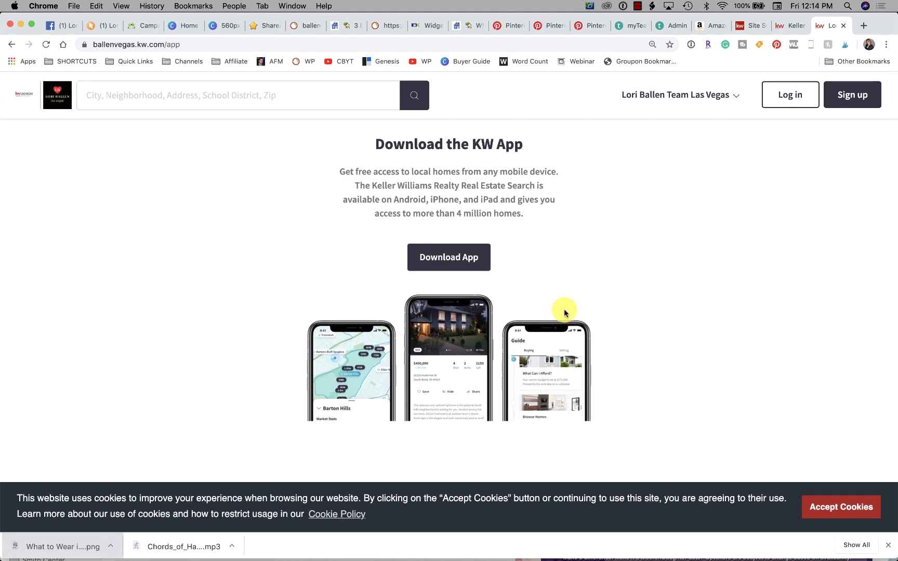
{"action": "scroll", "coordinate": [632, 327], "scroll_direction": "down", "scroll_amount": 5}
{"action": "scroll", "coordinate": [712, 302], "scroll_direction": "up", "scroll_amount": 5}
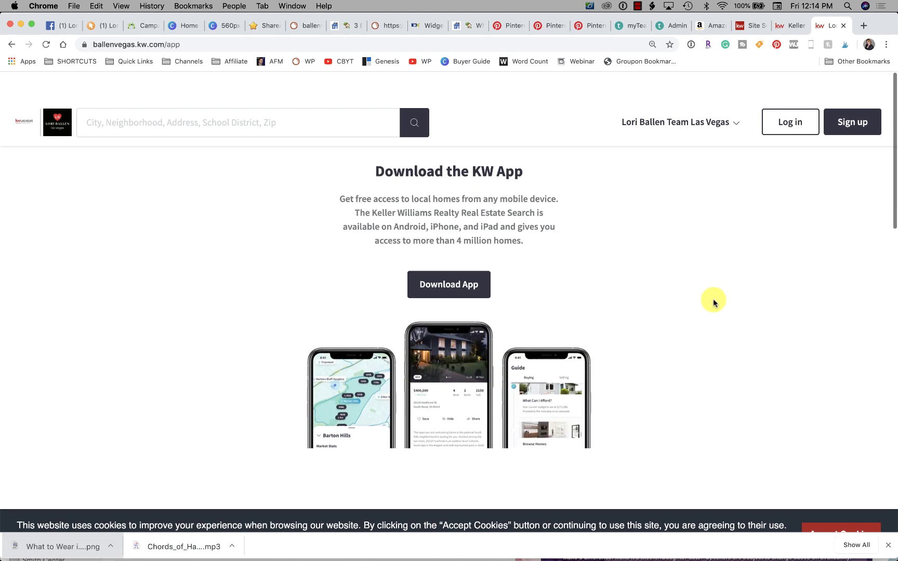
{"action": "scroll", "coordinate": [541, 281], "scroll_direction": "down", "scroll_amount": 2}
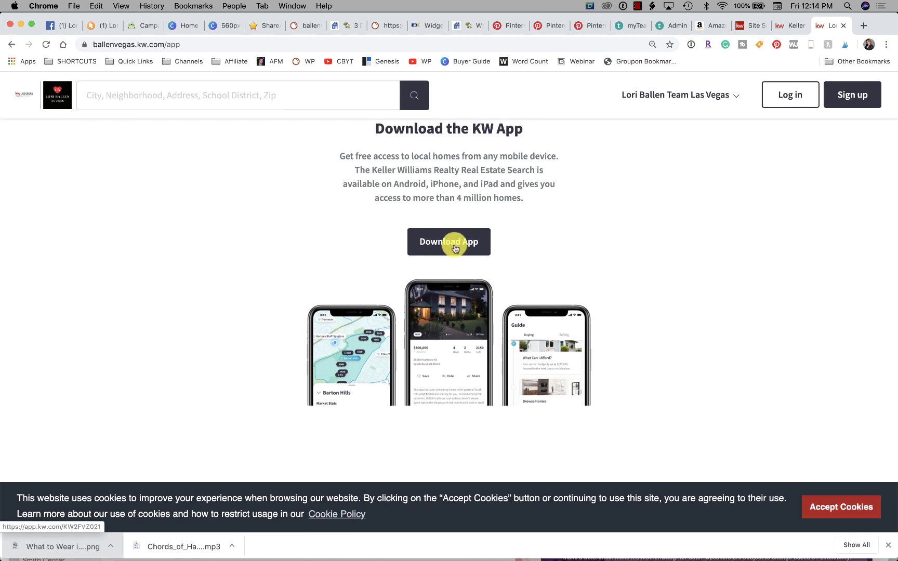
{"action": "scroll", "coordinate": [593, 274], "scroll_direction": "down", "scroll_amount": 2}
{"action": "scroll", "coordinate": [593, 275], "scroll_direction": "down", "scroll_amount": 5}
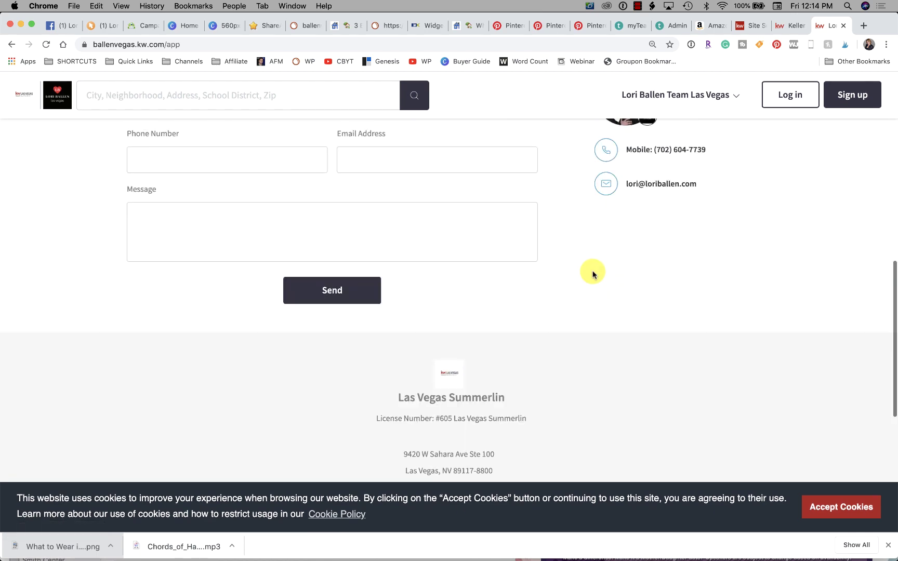
{"action": "scroll", "coordinate": [593, 273], "scroll_direction": "up", "scroll_amount": 5}
Follow the Download App button to the Keller Williams kw.com/download page.
{"action": "left_click", "coordinate": [446, 256]}
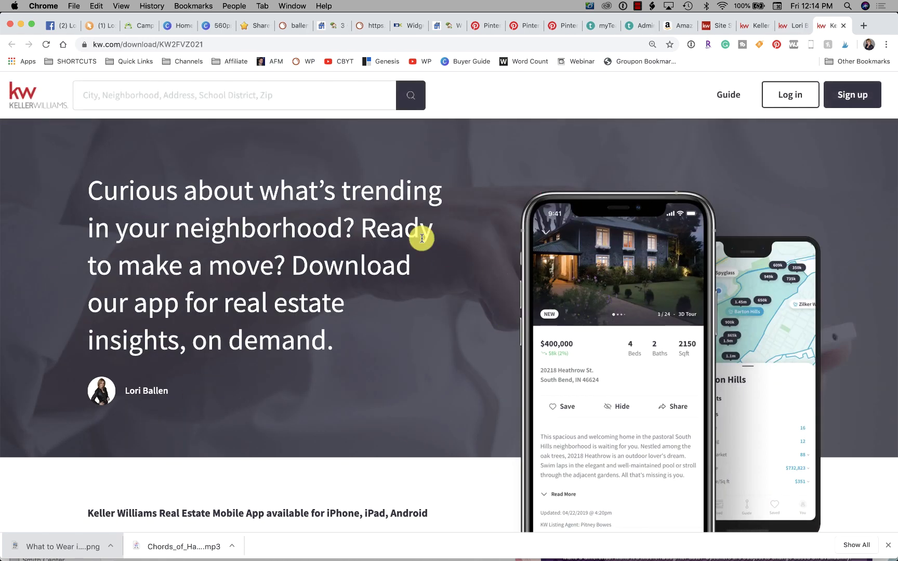
{"action": "mouse_move", "coordinate": [797, 25]}
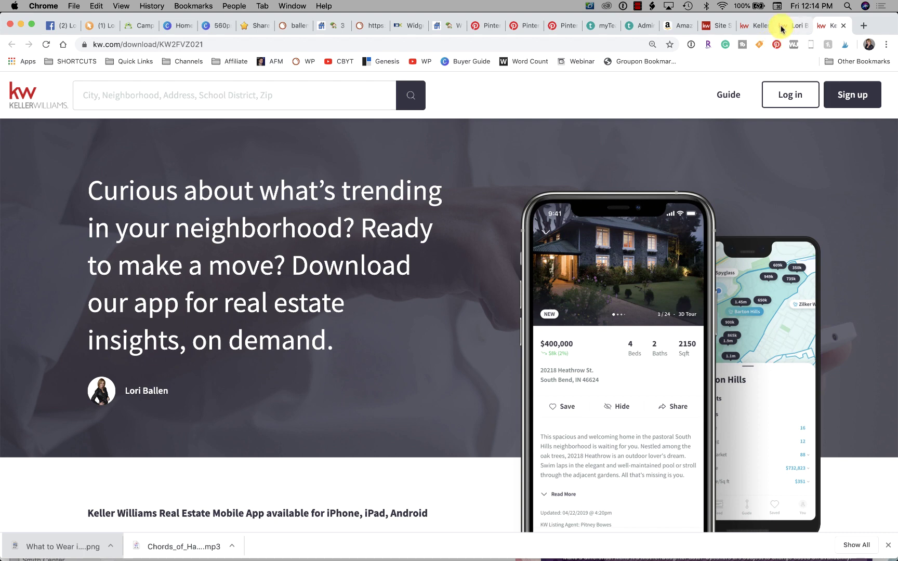
Switch between the kw.com/download tab and the /app tab, ending on the agent site's app page.
{"action": "left_click", "coordinate": [780, 29]}
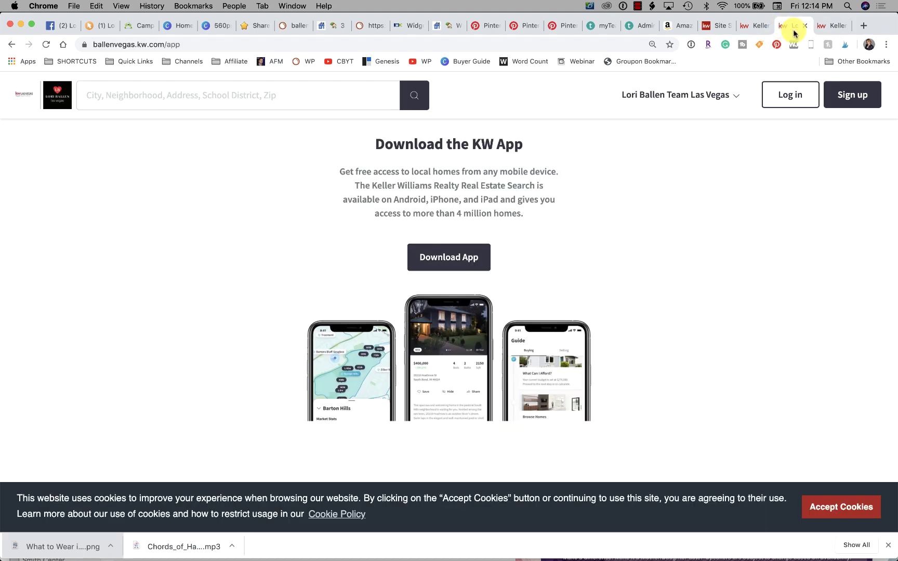
{"action": "left_click", "coordinate": [748, 26]}
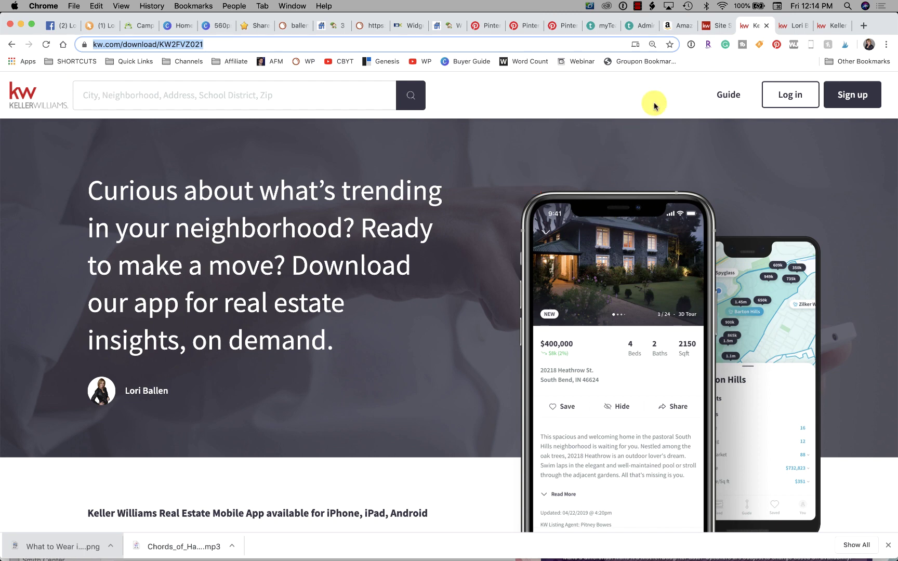
{"action": "left_click", "coordinate": [792, 29]}
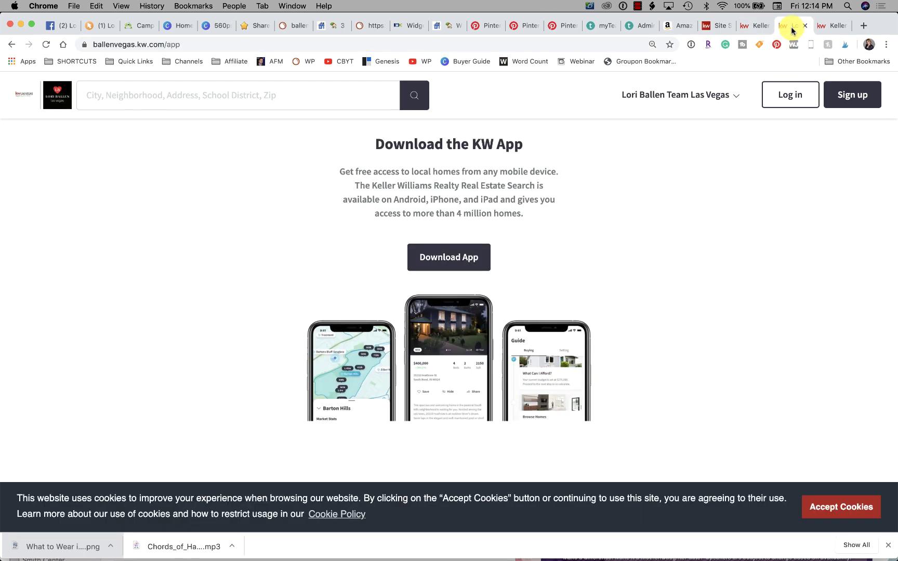